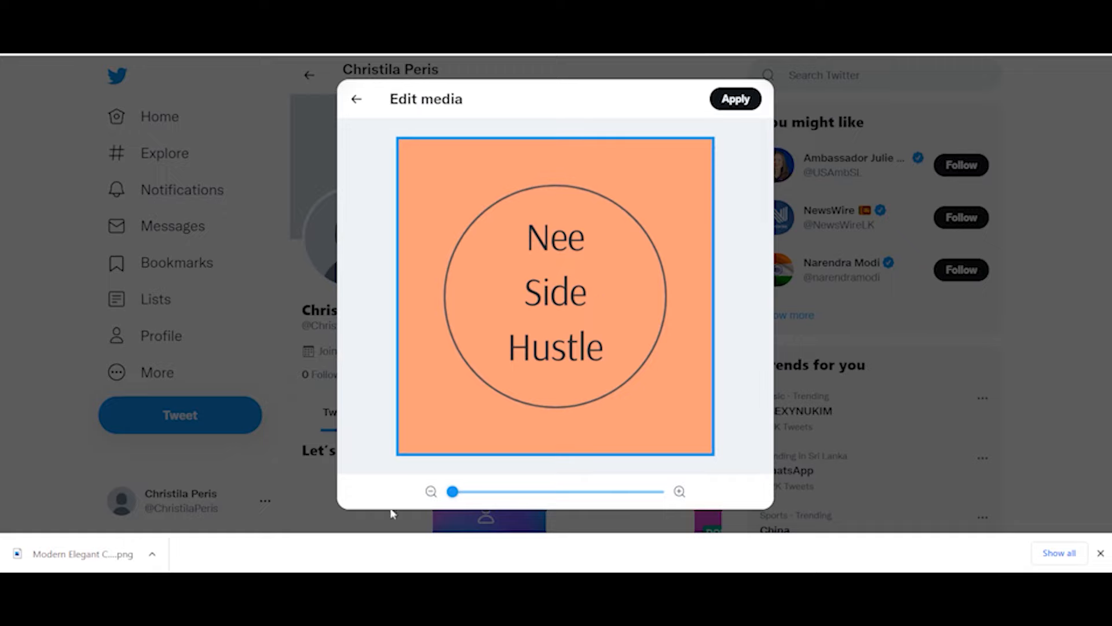
Enlarge the profile picture slightly within its crop frame, apply it, and continue to choosing a header
{"action": "mouse_move", "coordinate": [453, 492]}
{"action": "left_mouse_down"}
{"action": "mouse_move", "coordinate": [476, 493]}
{"action": "mouse_move", "coordinate": [455, 494]}
{"action": "left_mouse_up"}
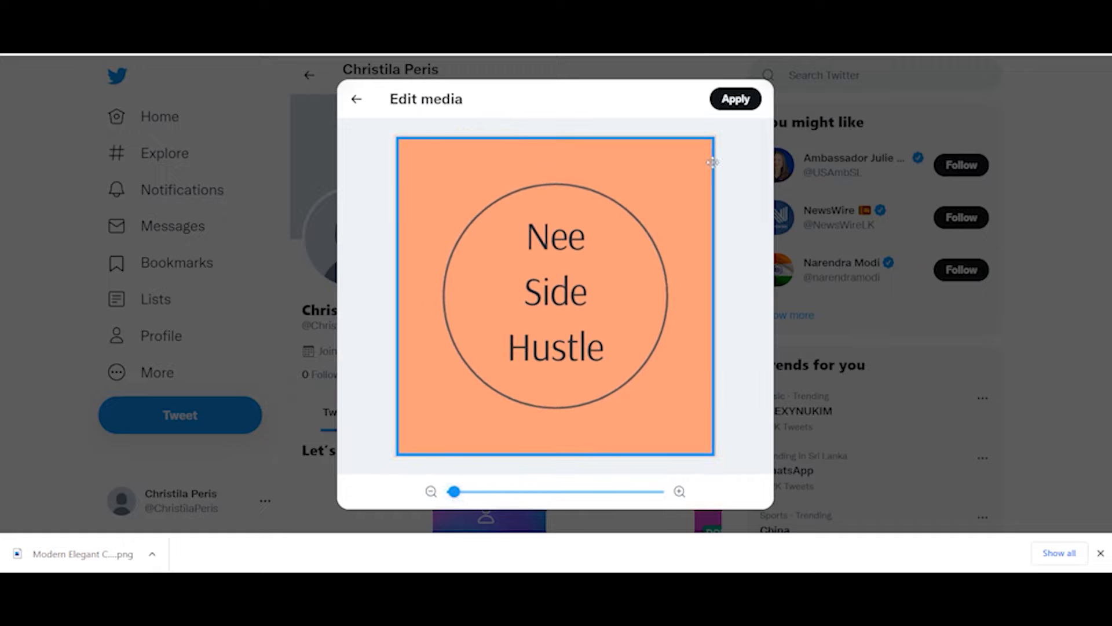
{"action": "left_click", "coordinate": [734, 100]}
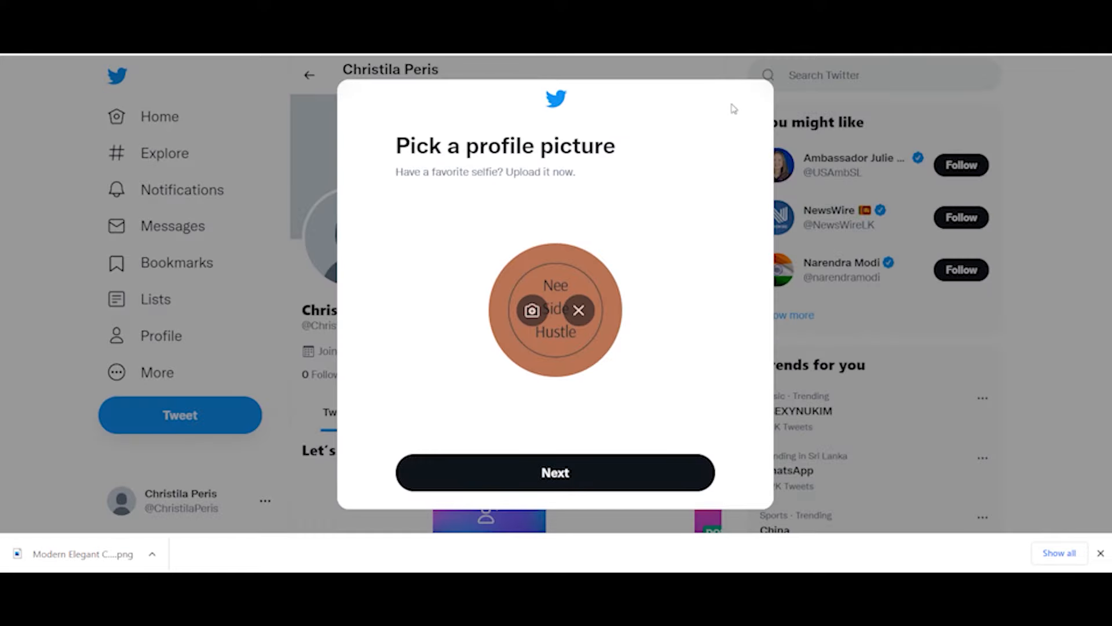
{"action": "left_click", "coordinate": [568, 472]}
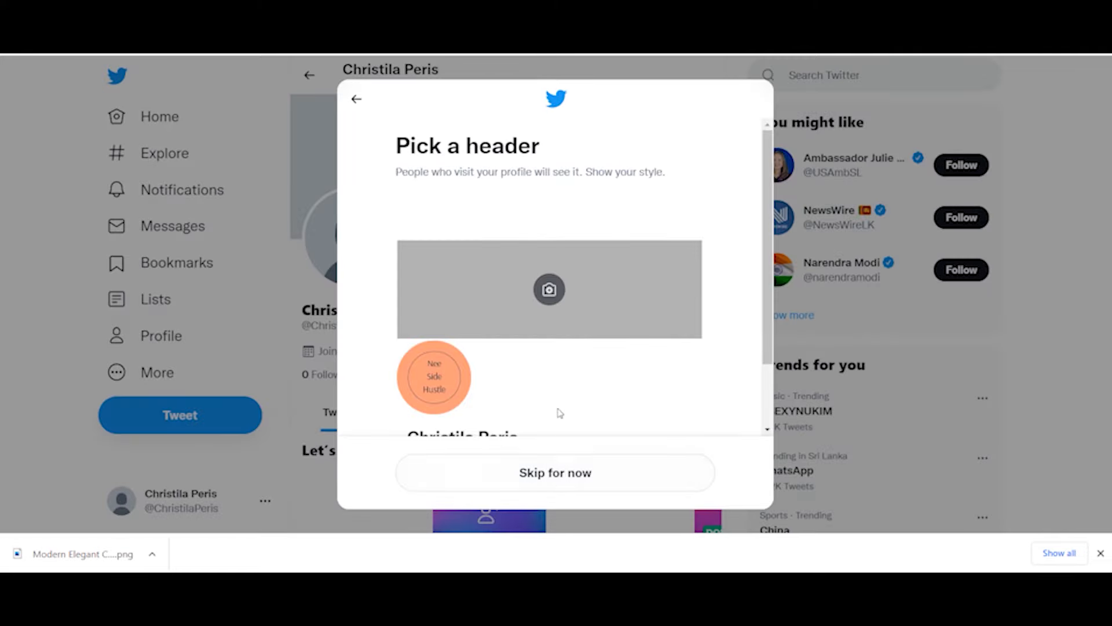
{"action": "scroll", "coordinate": [560, 418], "scroll_direction": "down", "scroll_amount": 2}
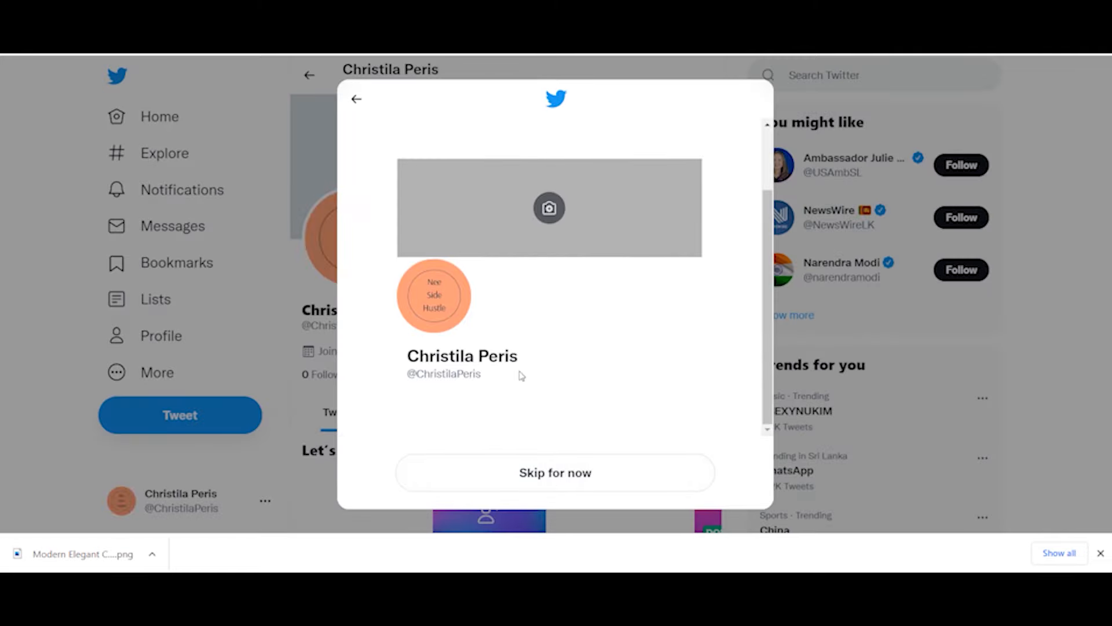
{"action": "scroll", "coordinate": [512, 380], "scroll_direction": "up", "scroll_amount": 2}
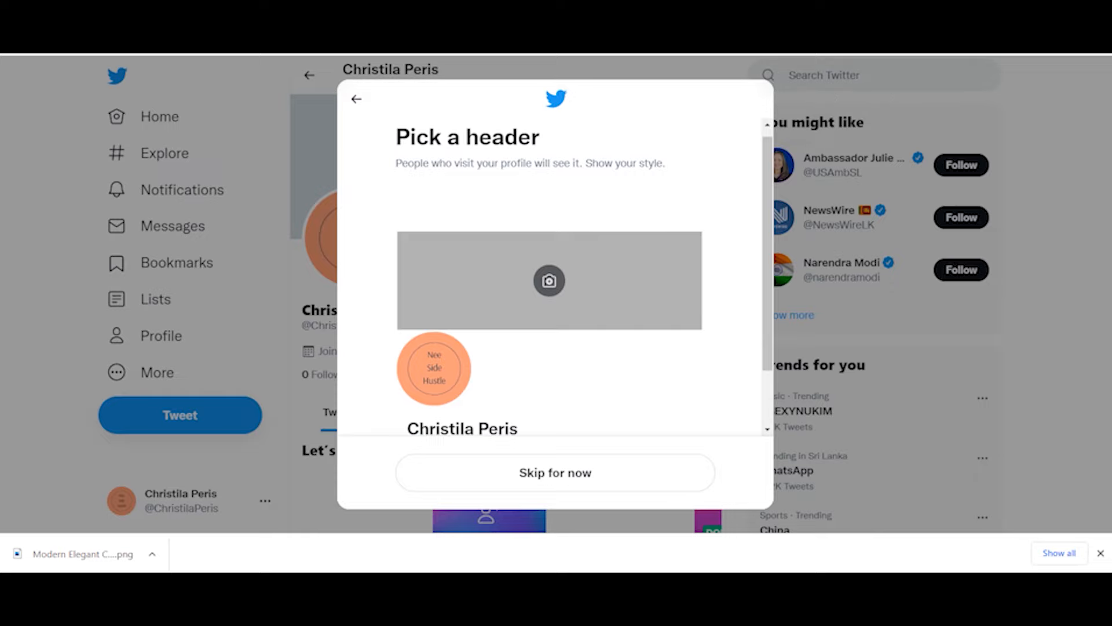
Search Google for "twitter header size" in a new browser tab
{"action": "key", "text": "ctrl+t"}
{"action": "left_click", "coordinate": [484, 281]}
{"action": "type", "text": "twitt"}
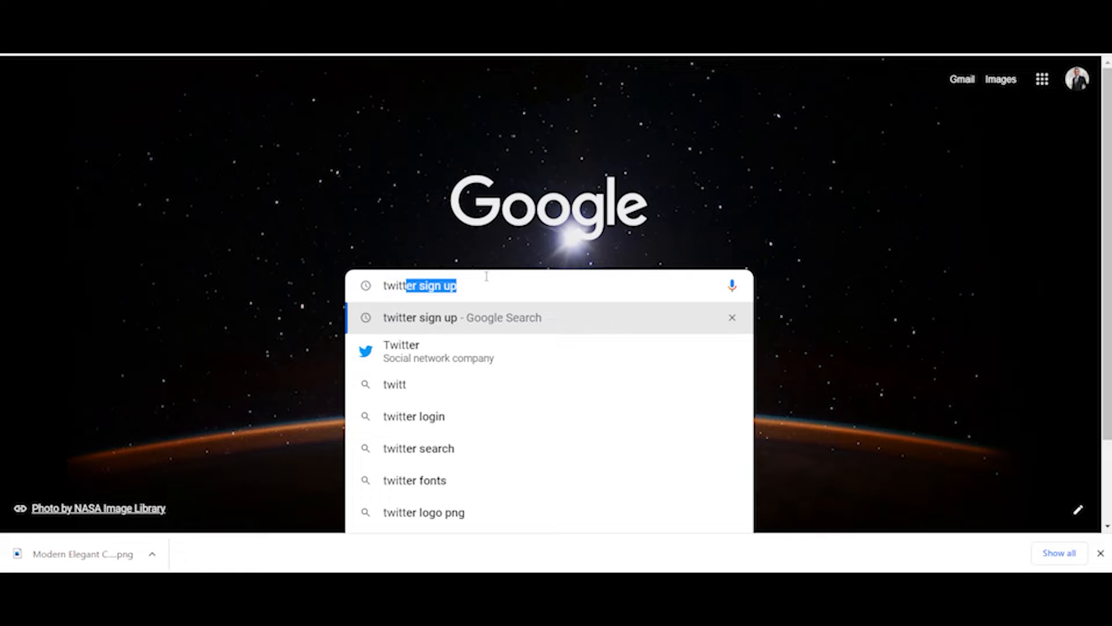
{"action": "type", "text": "er hea"}
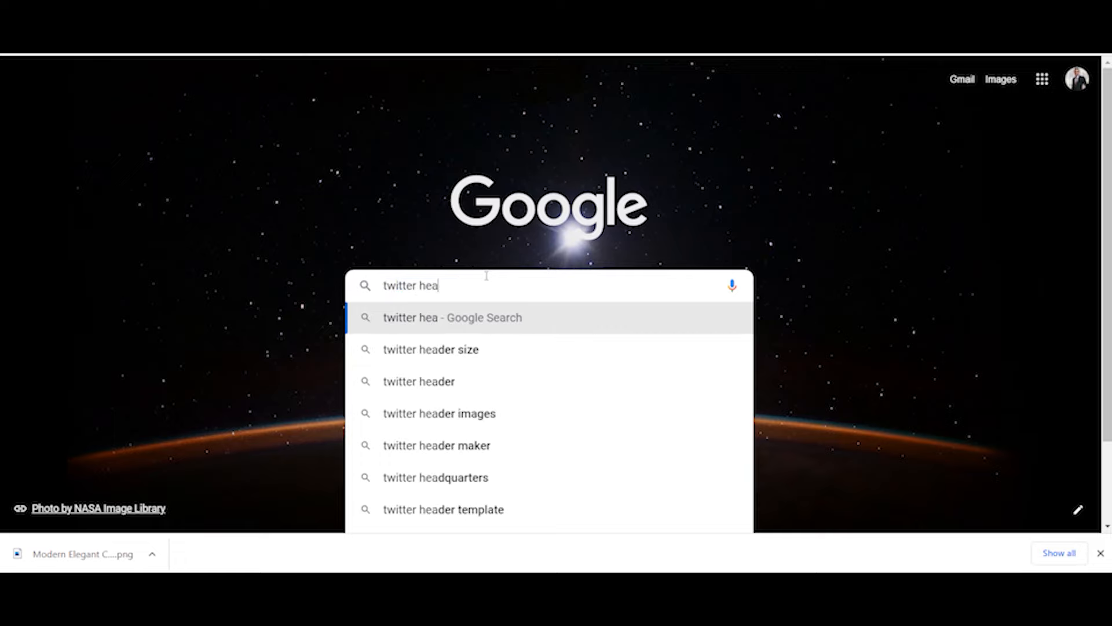
{"action": "type", "text": "de"}
{"action": "key", "text": "Return"}
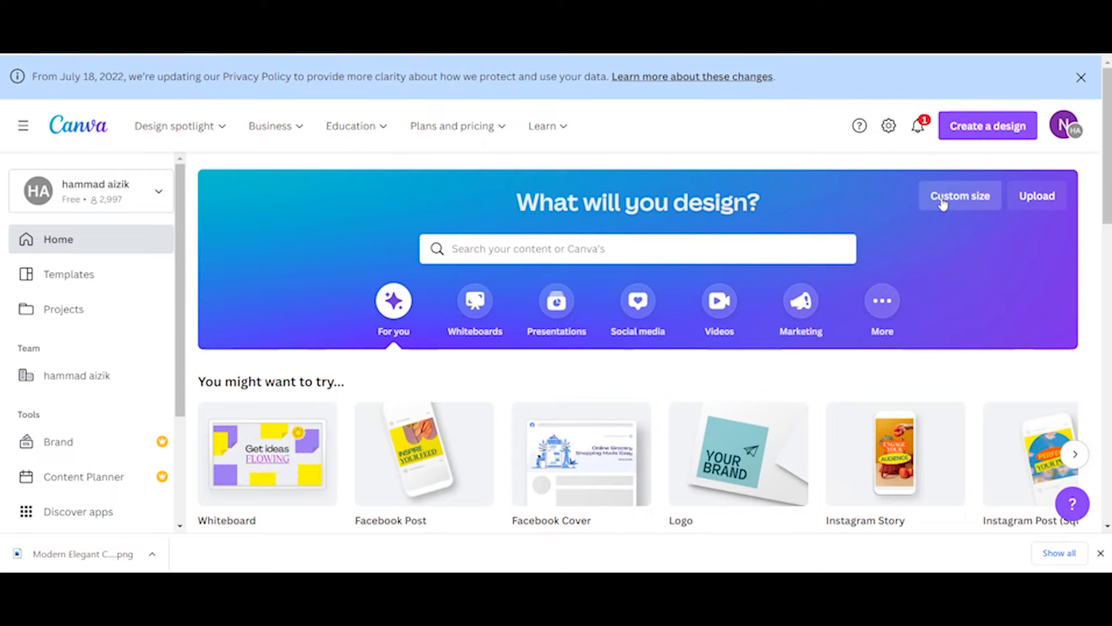
Create a new custom-size design in Canva, 1500 px wide and 500 px high, using the dimensions from the Google result
{"action": "left_click", "coordinate": [942, 200]}
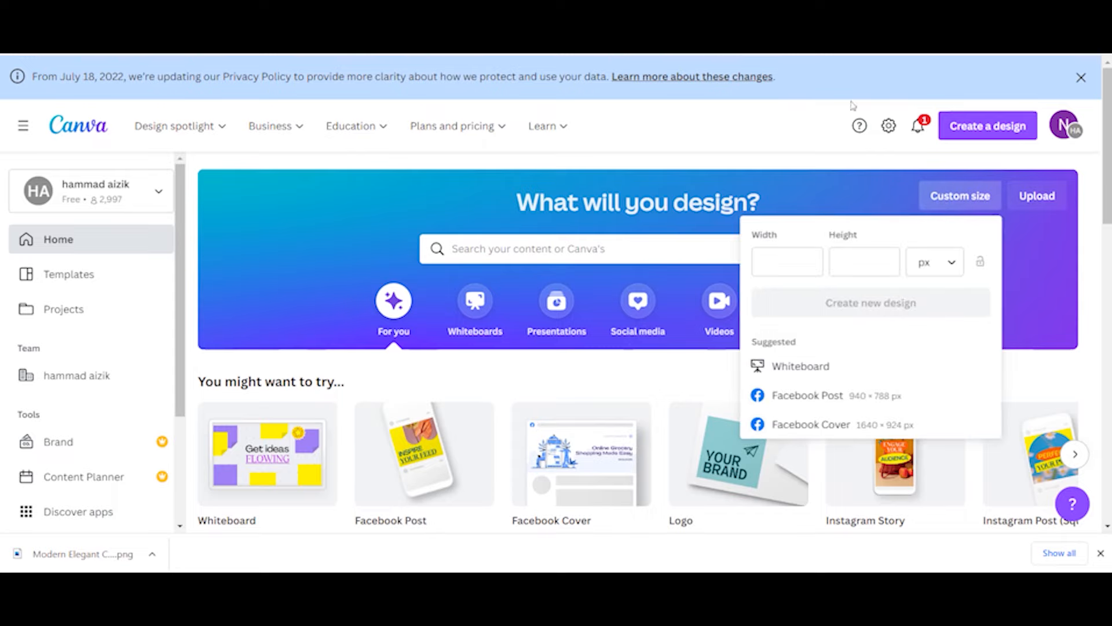
{"action": "key", "text": "ctrl+Tab"}
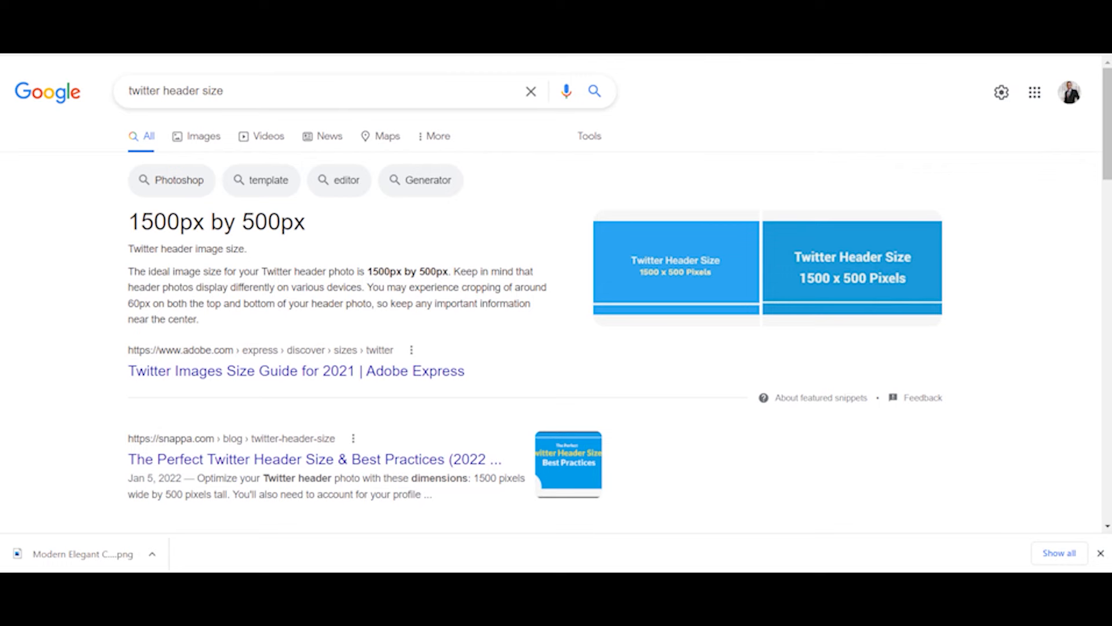
{"action": "key", "text": "ctrl+shift+Tab"}
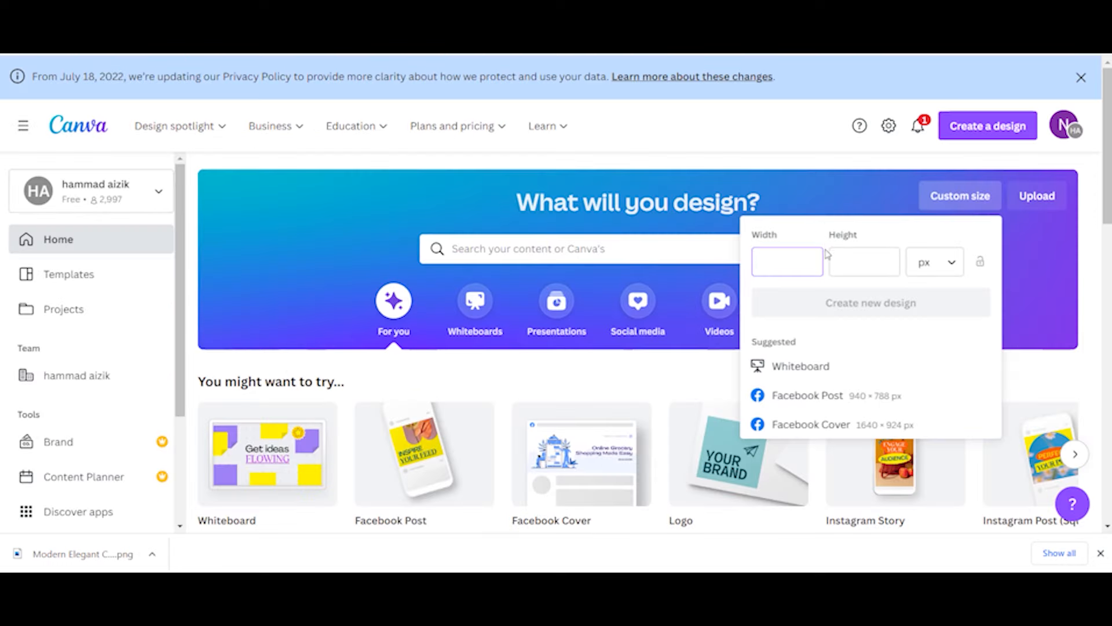
{"action": "type", "text": "1500"}
{"action": "left_click", "coordinate": [841, 262]}
{"action": "type", "text": "500"}
{"action": "left_click", "coordinate": [872, 310]}
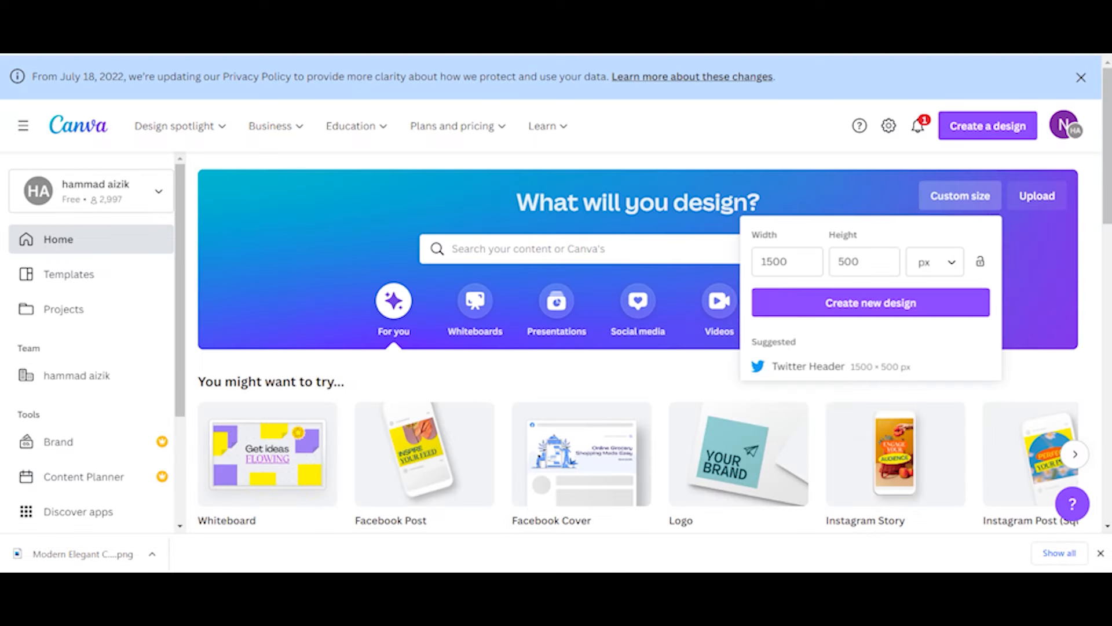
Search Canva's templates for the Twitter Header format and look through the available designs
{"action": "left_click", "coordinate": [555, 249]}
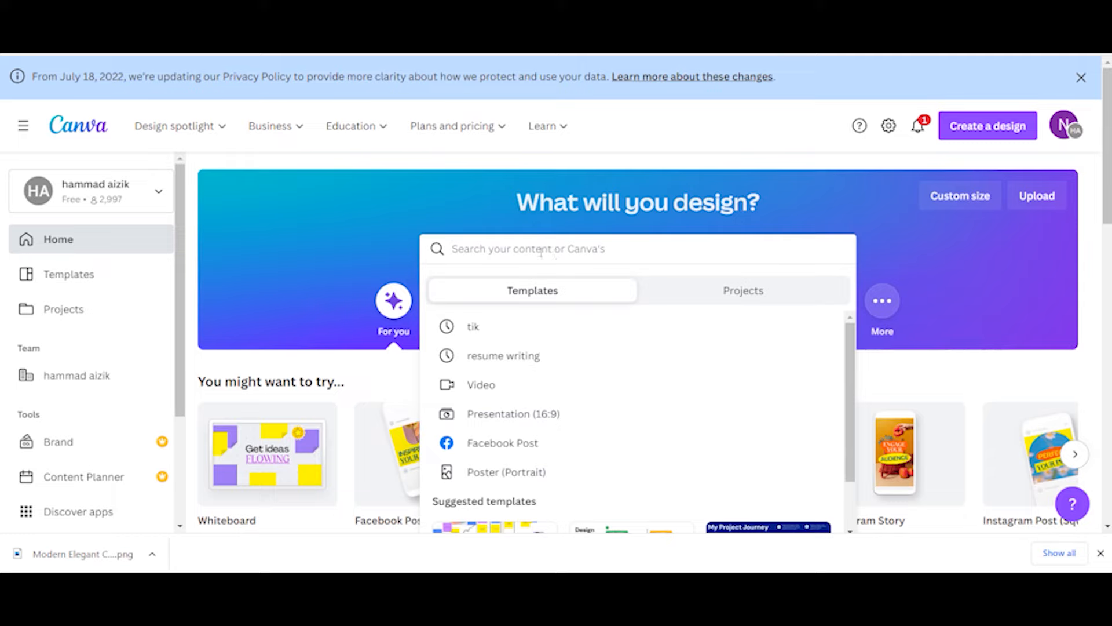
{"action": "type", "text": "tw"}
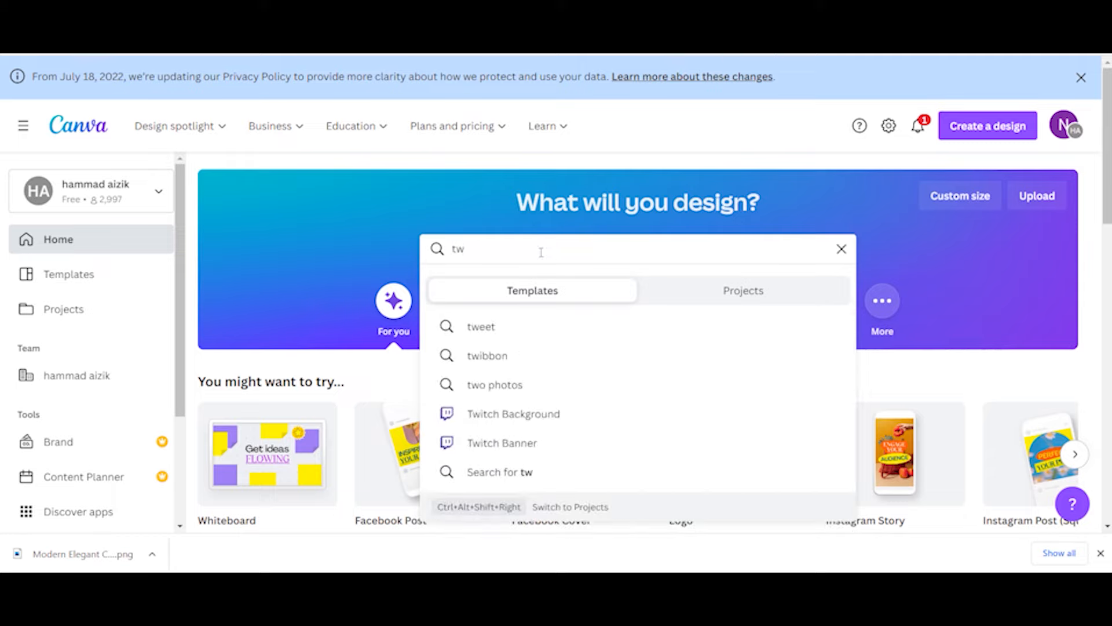
{"action": "type", "text": "i"}
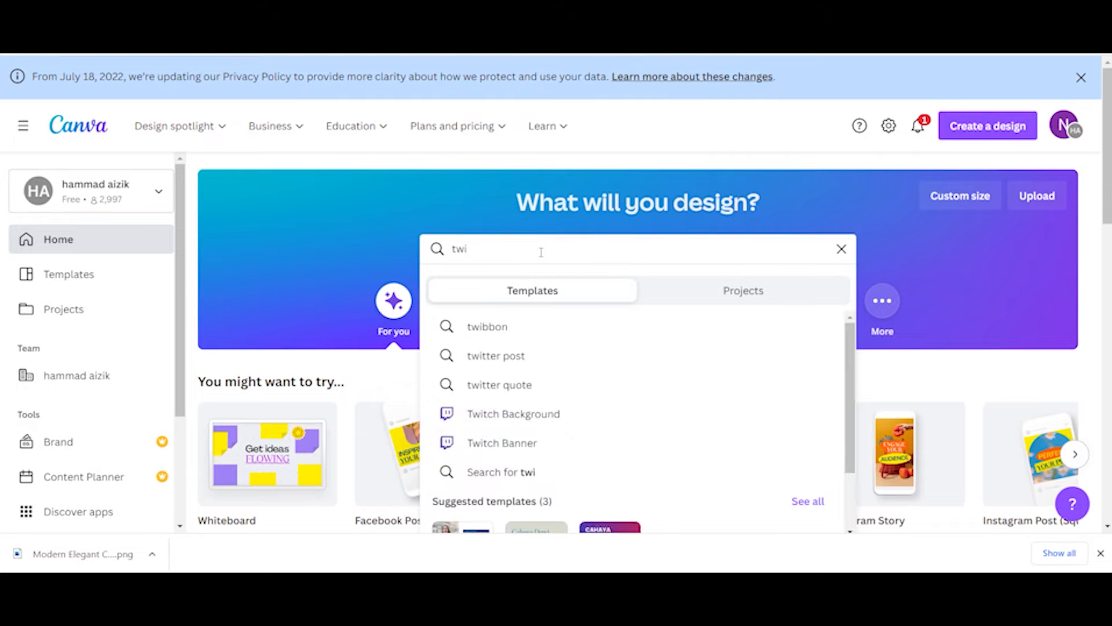
{"action": "type", "text": "tter"}
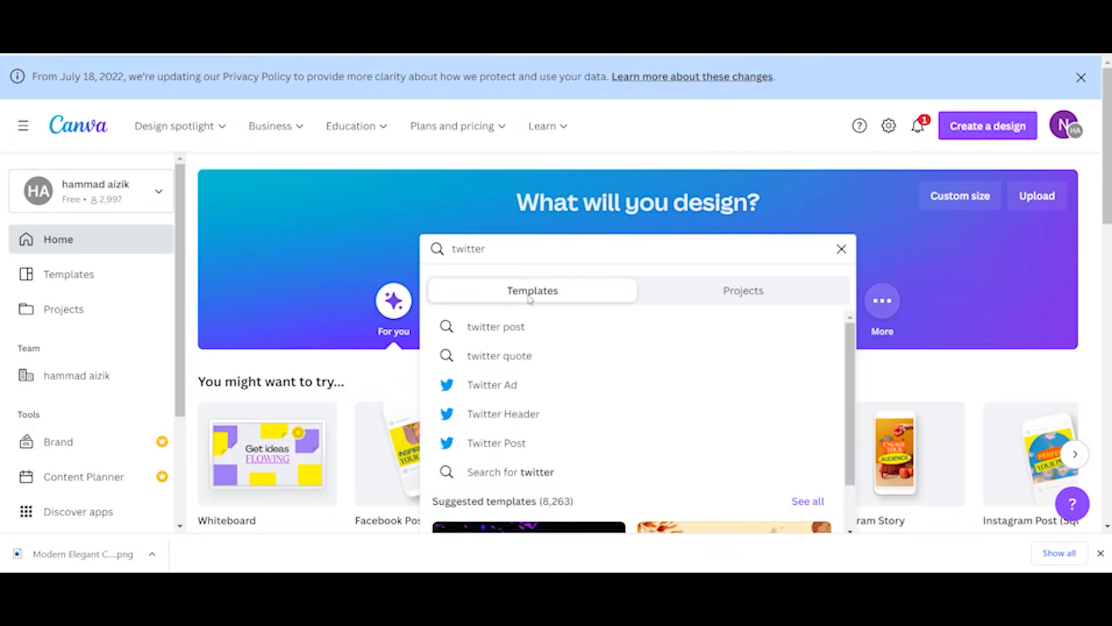
{"action": "left_click", "coordinate": [516, 426]}
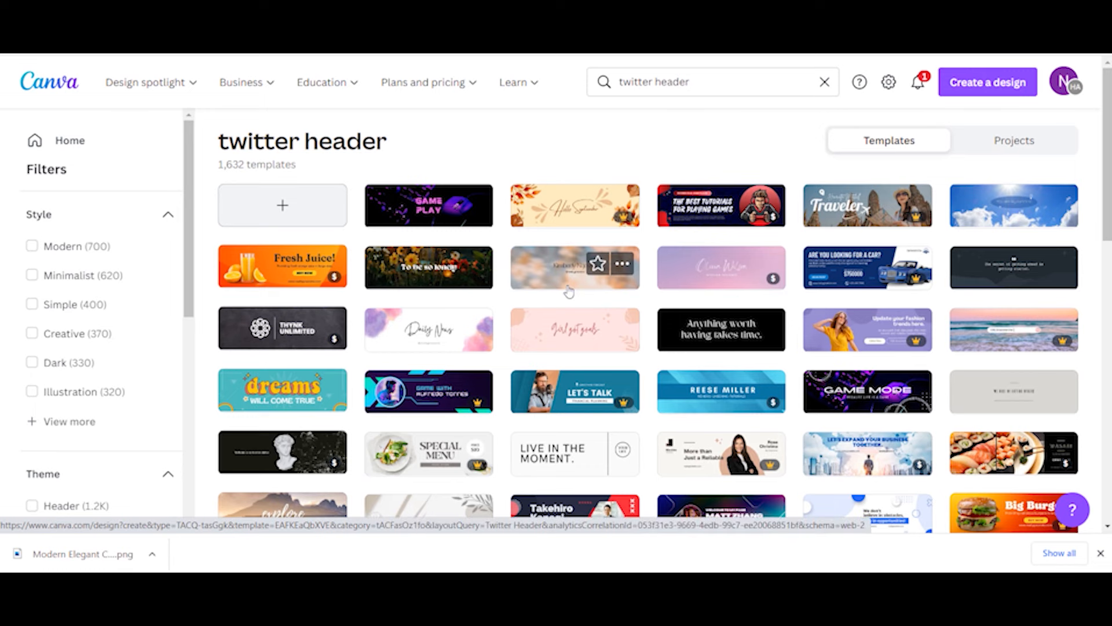
{"action": "scroll", "coordinate": [569, 291], "scroll_direction": "down", "scroll_amount": 5}
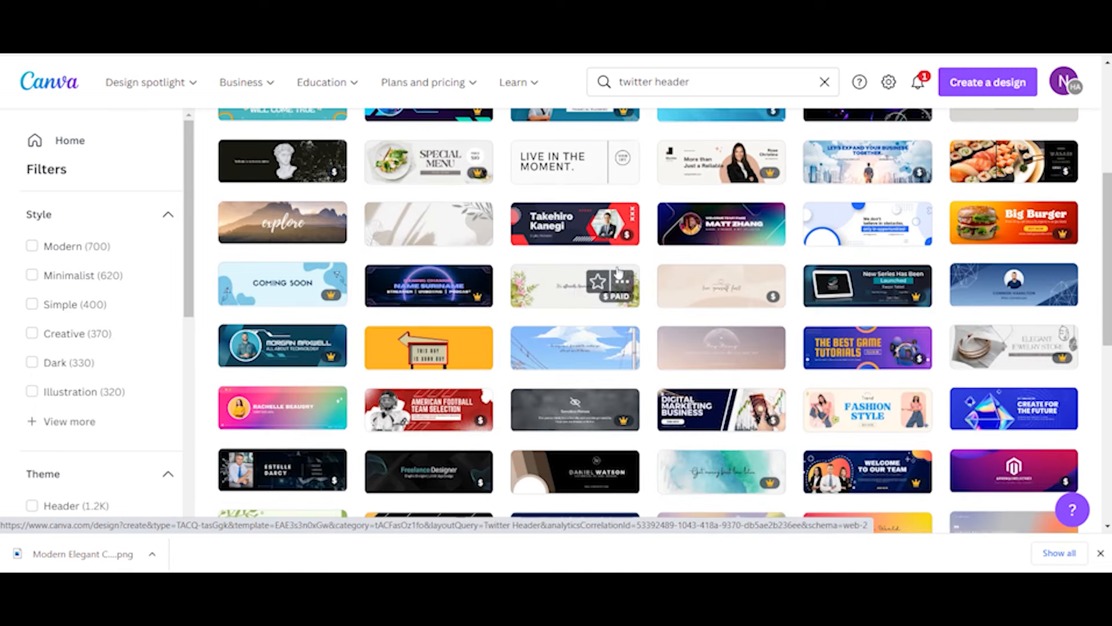
Switch to the blank 1500 × 500 px design and look through the suggested header templates for a suitable layout
{"action": "left_click", "coordinate": [619, 272]}
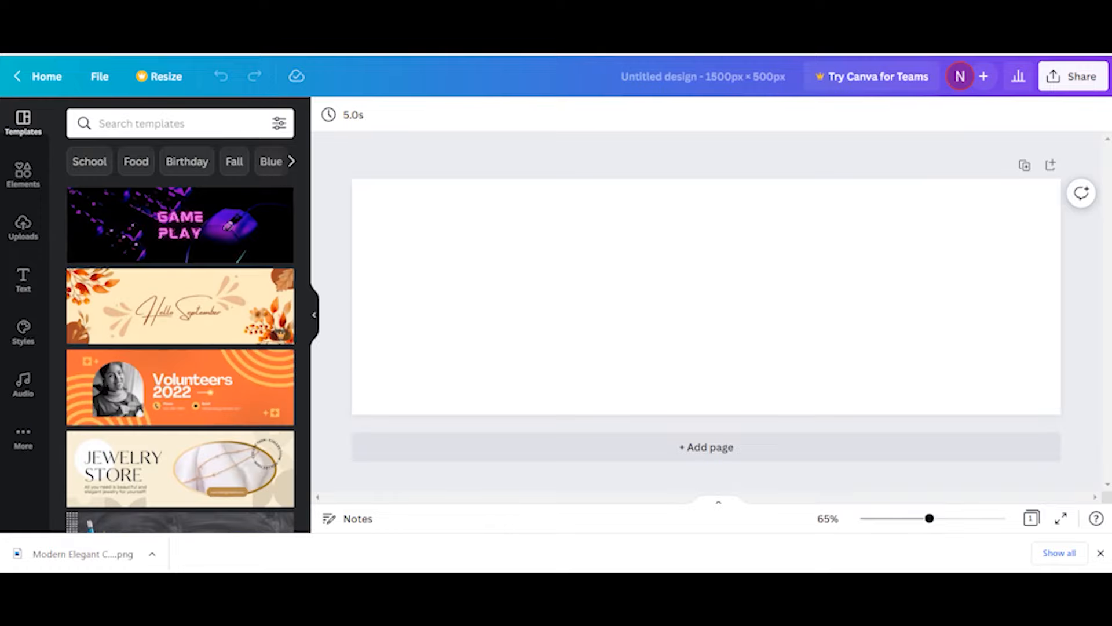
{"action": "scroll", "coordinate": [200, 300], "scroll_direction": "down", "scroll_amount": 4}
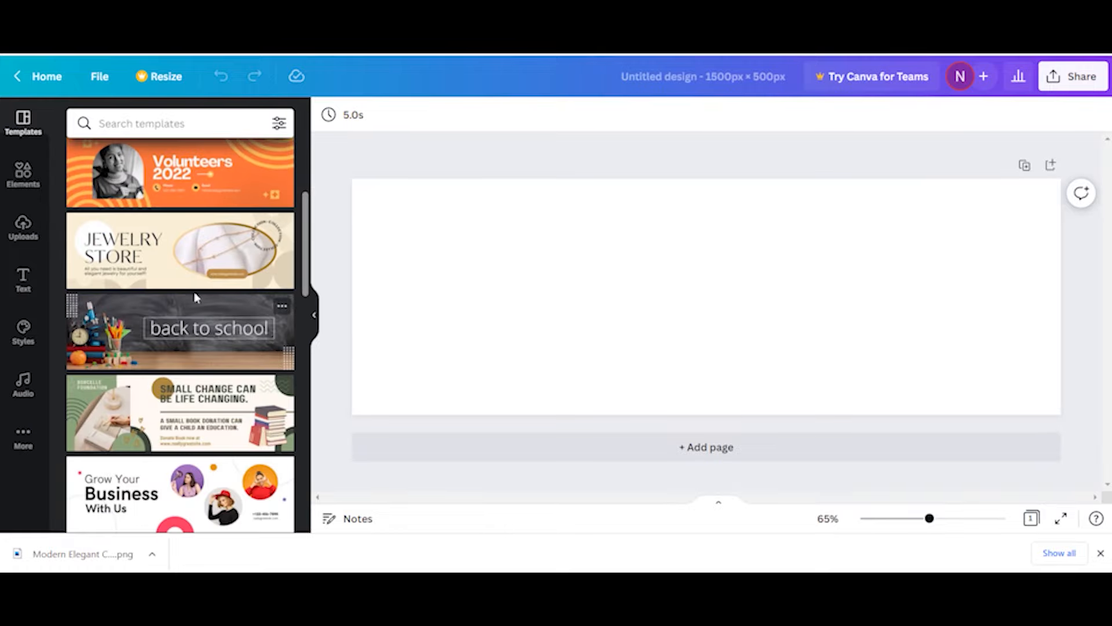
{"action": "scroll", "coordinate": [176, 315], "scroll_direction": "down", "scroll_amount": 4}
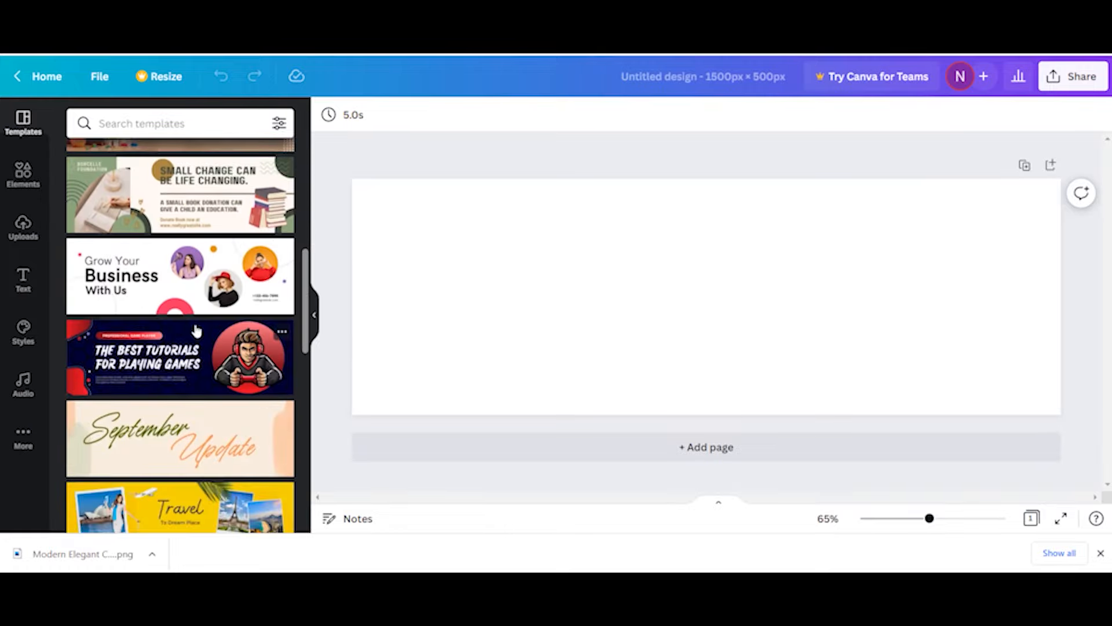
{"action": "scroll", "coordinate": [195, 327], "scroll_direction": "down", "scroll_amount": 4}
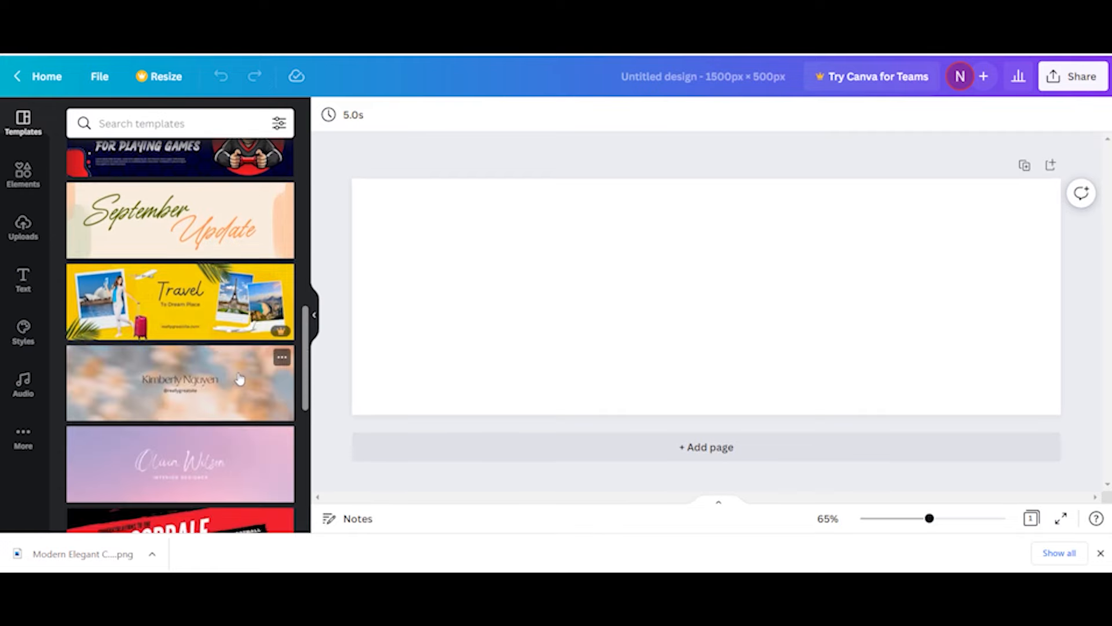
{"action": "scroll", "coordinate": [239, 379], "scroll_direction": "down", "scroll_amount": 5}
{"action": "scroll", "coordinate": [239, 379], "scroll_direction": "down", "scroll_amount": 3}
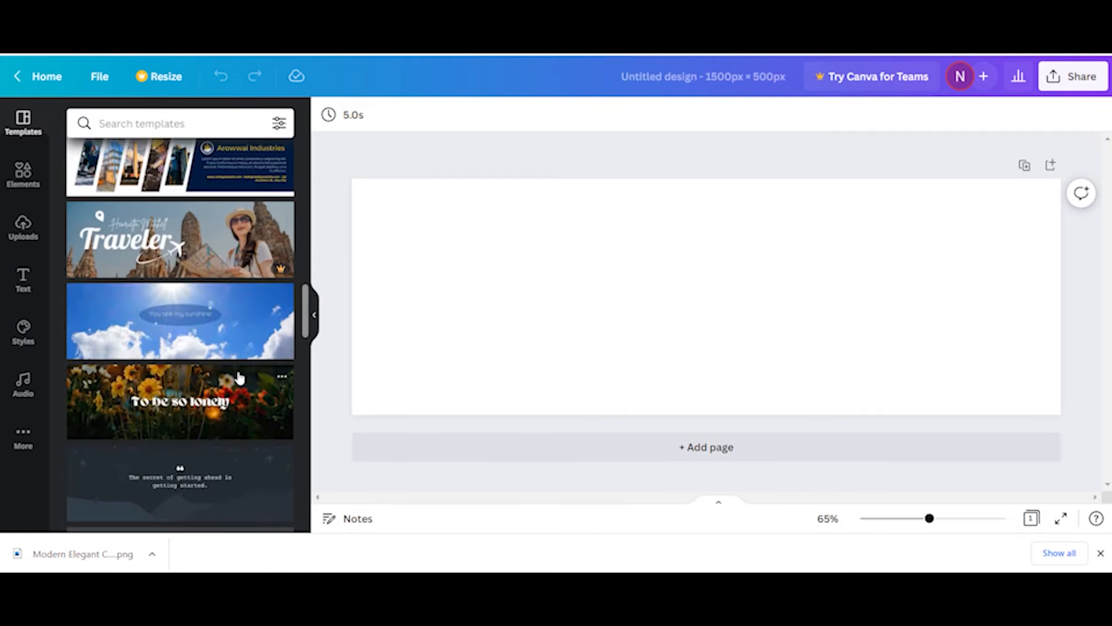
{"action": "scroll", "coordinate": [246, 329], "scroll_direction": "down", "scroll_amount": 7}
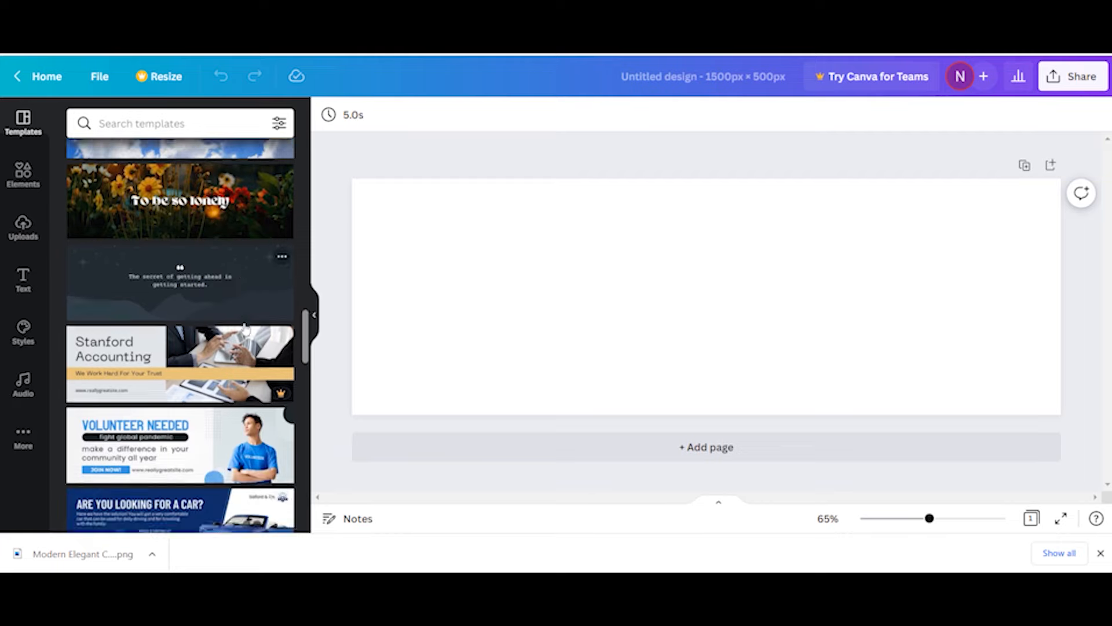
{"action": "scroll", "coordinate": [172, 419], "scroll_direction": "down", "scroll_amount": 5}
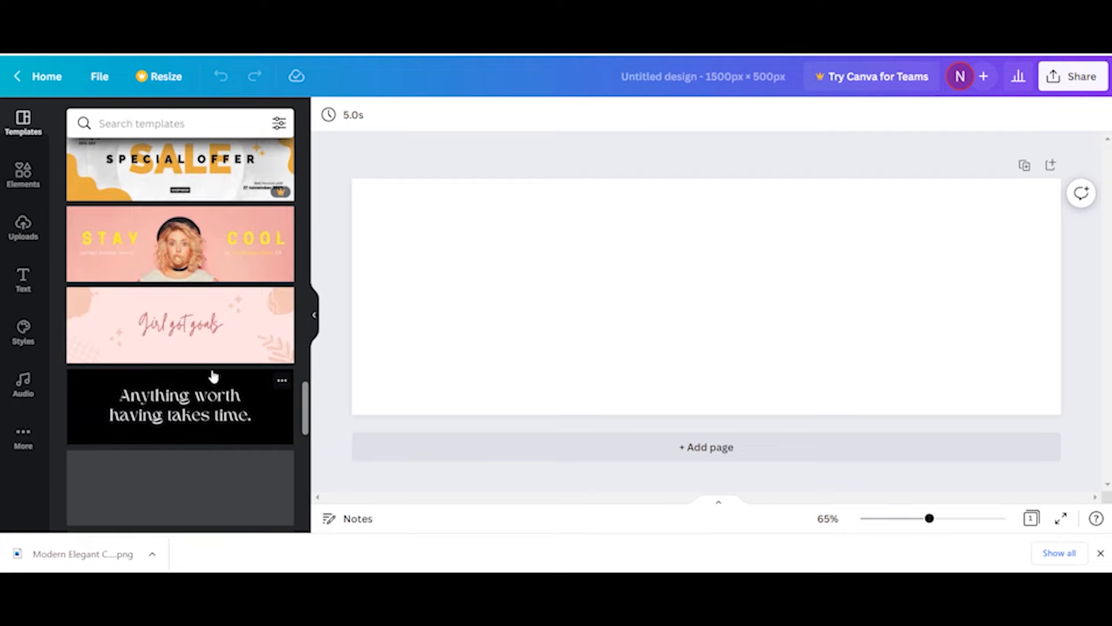
{"action": "scroll", "coordinate": [232, 350], "scroll_direction": "down", "scroll_amount": 4}
{"action": "scroll", "coordinate": [233, 349], "scroll_direction": "down", "scroll_amount": 1}
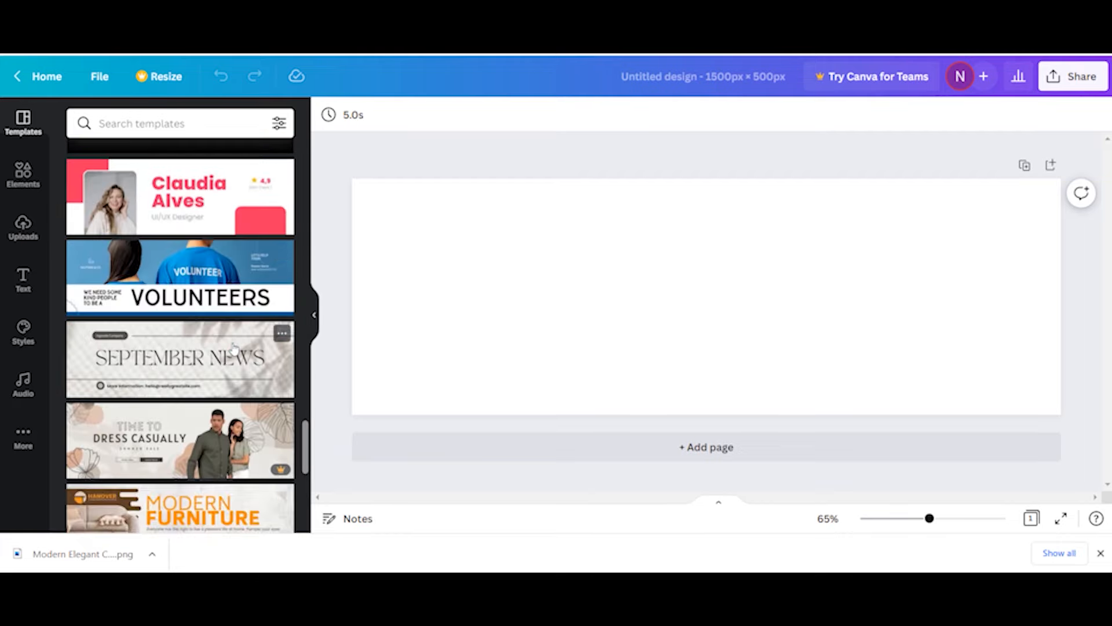
{"action": "scroll", "coordinate": [220, 350], "scroll_direction": "down", "scroll_amount": 5}
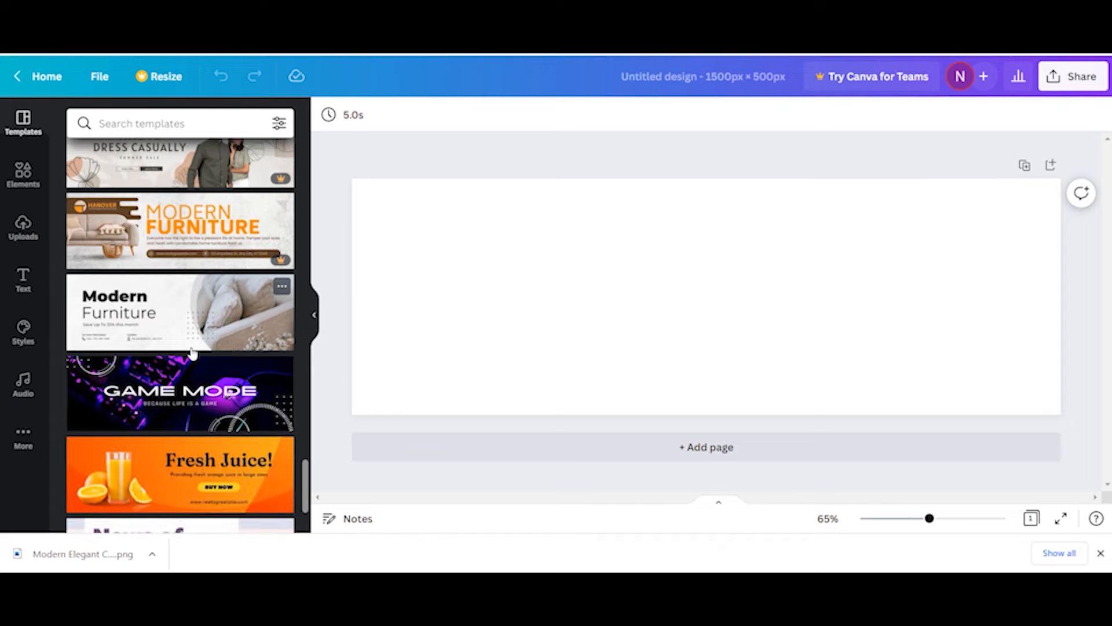
{"action": "scroll", "coordinate": [192, 353], "scroll_direction": "down", "scroll_amount": 3}
{"action": "scroll", "coordinate": [174, 383], "scroll_direction": "down", "scroll_amount": 5}
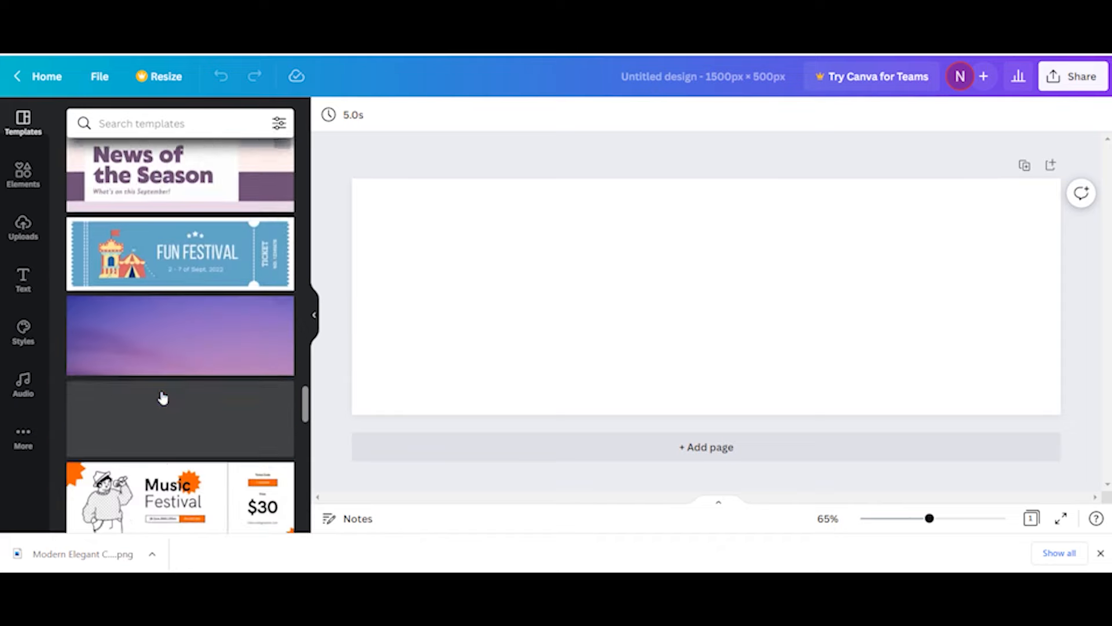
{"action": "scroll", "coordinate": [208, 377], "scroll_direction": "down", "scroll_amount": 5}
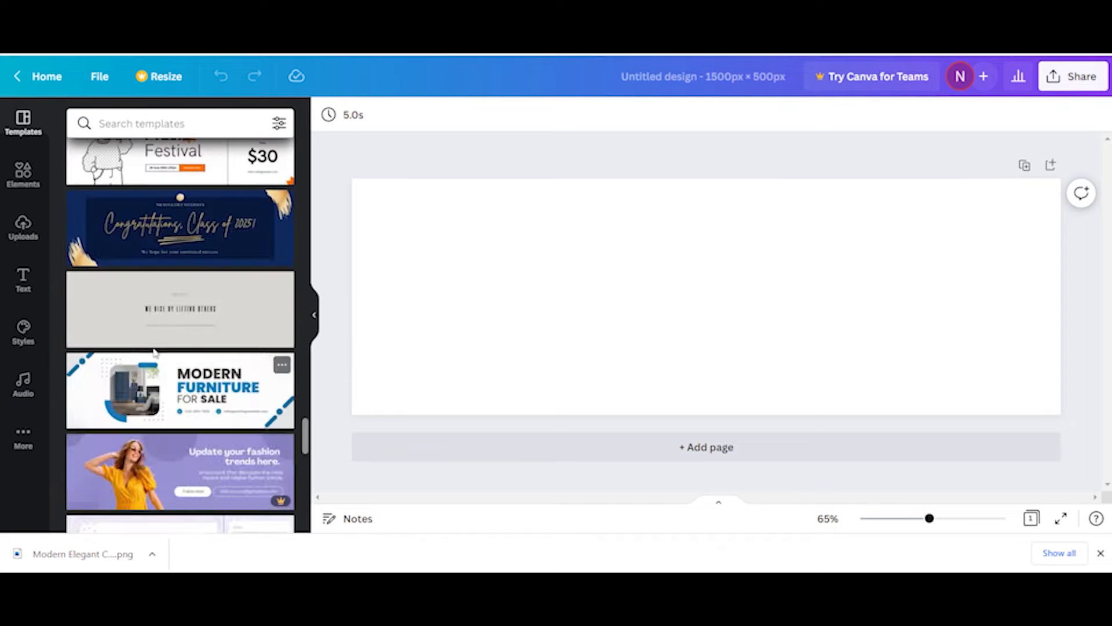
{"action": "scroll", "coordinate": [186, 353], "scroll_direction": "down", "scroll_amount": 3}
{"action": "scroll", "coordinate": [179, 388], "scroll_direction": "down", "scroll_amount": 3}
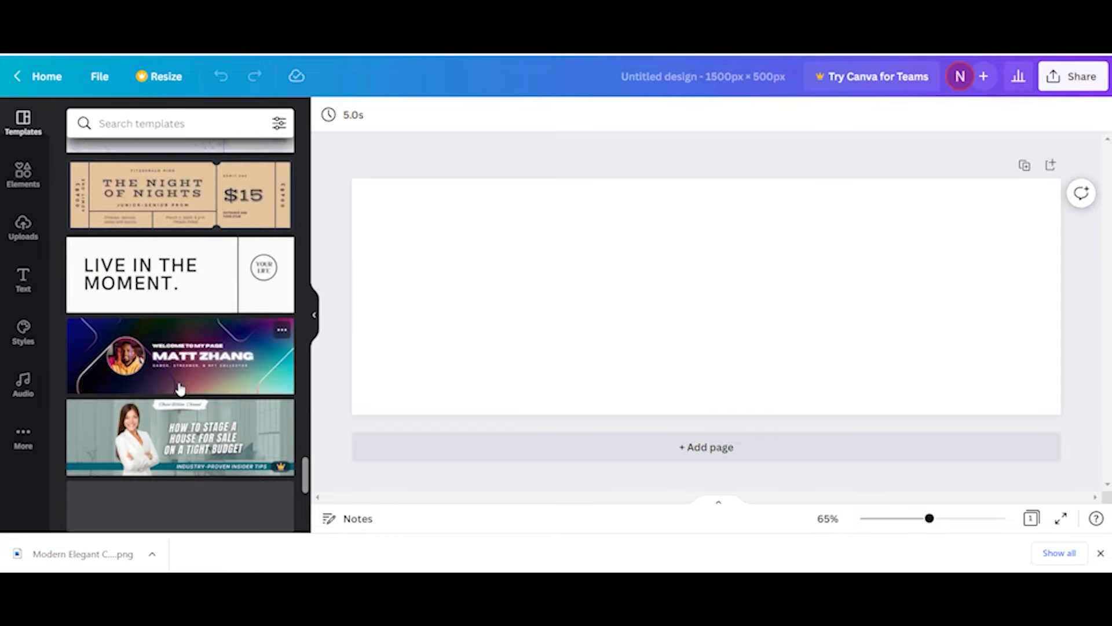
{"action": "scroll", "coordinate": [179, 388], "scroll_direction": "down", "scroll_amount": 4}
{"action": "scroll", "coordinate": [179, 389], "scroll_direction": "up", "scroll_amount": 3}
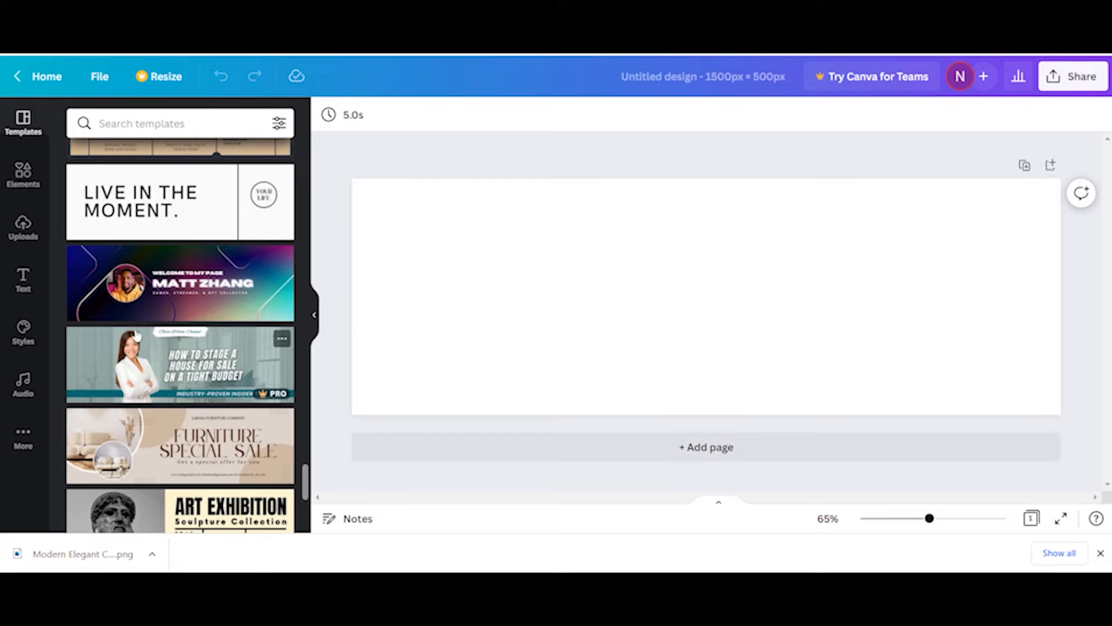
{"action": "scroll", "coordinate": [181, 326], "scroll_direction": "down", "scroll_amount": 6}
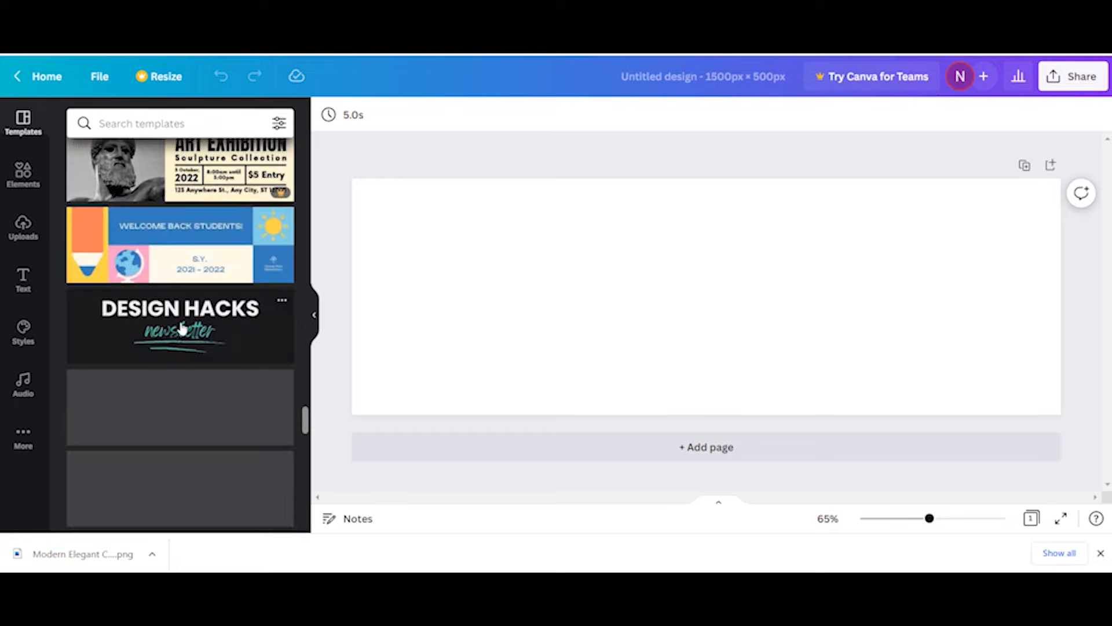
{"action": "scroll", "coordinate": [211, 380], "scroll_direction": "down", "scroll_amount": 3}
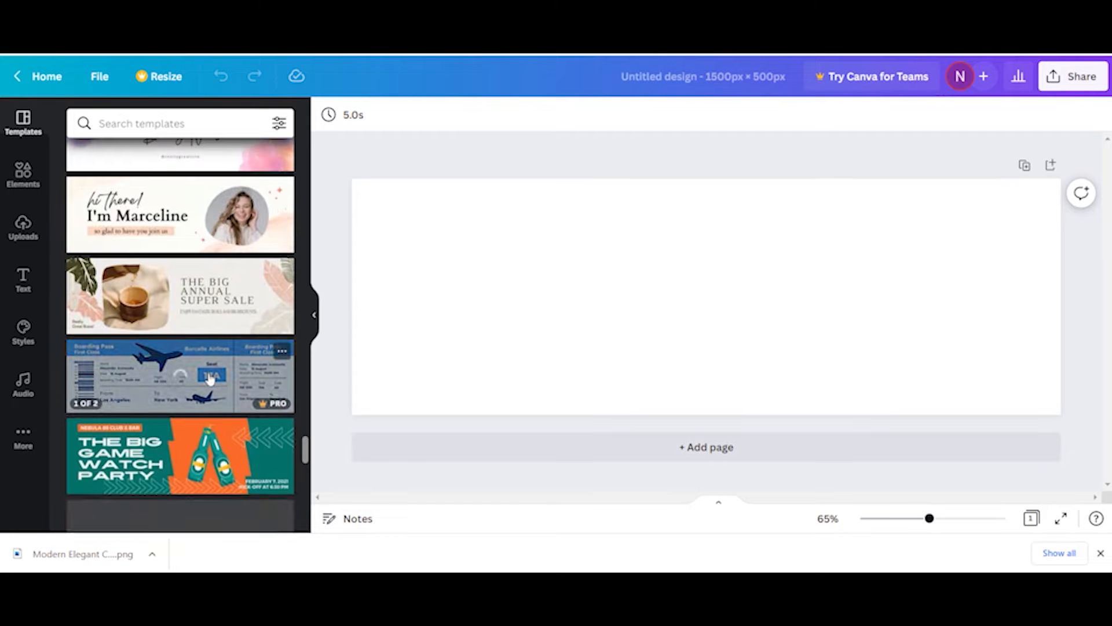
{"action": "scroll", "coordinate": [210, 379], "scroll_direction": "up", "scroll_amount": 8}
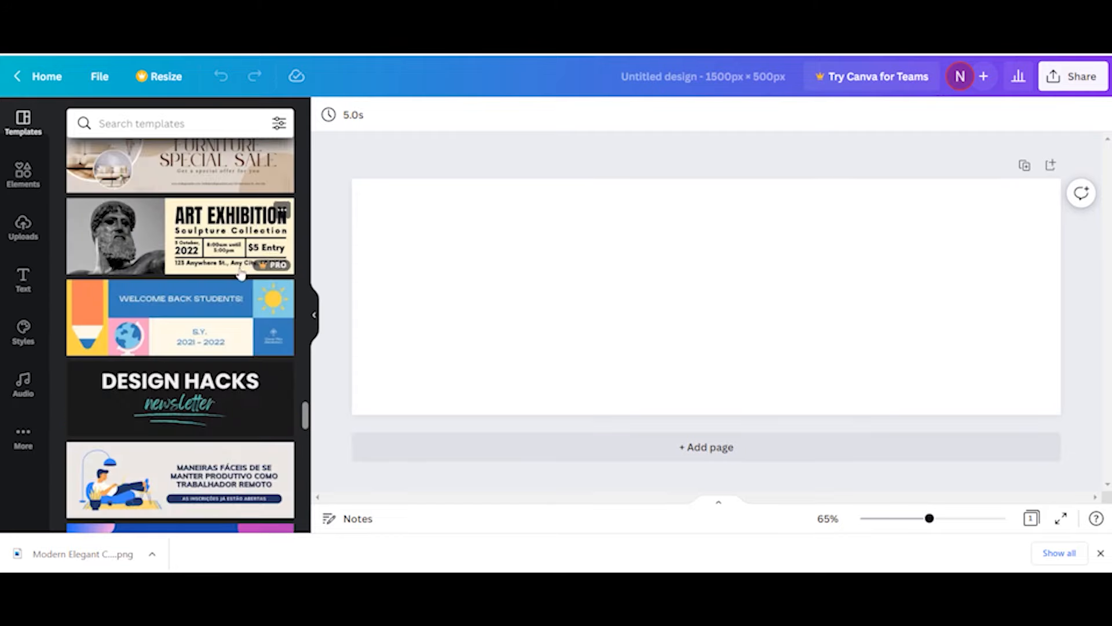
{"action": "scroll", "coordinate": [238, 284], "scroll_direction": "down", "scroll_amount": 3}
{"action": "scroll", "coordinate": [234, 297], "scroll_direction": "down", "scroll_amount": 10}
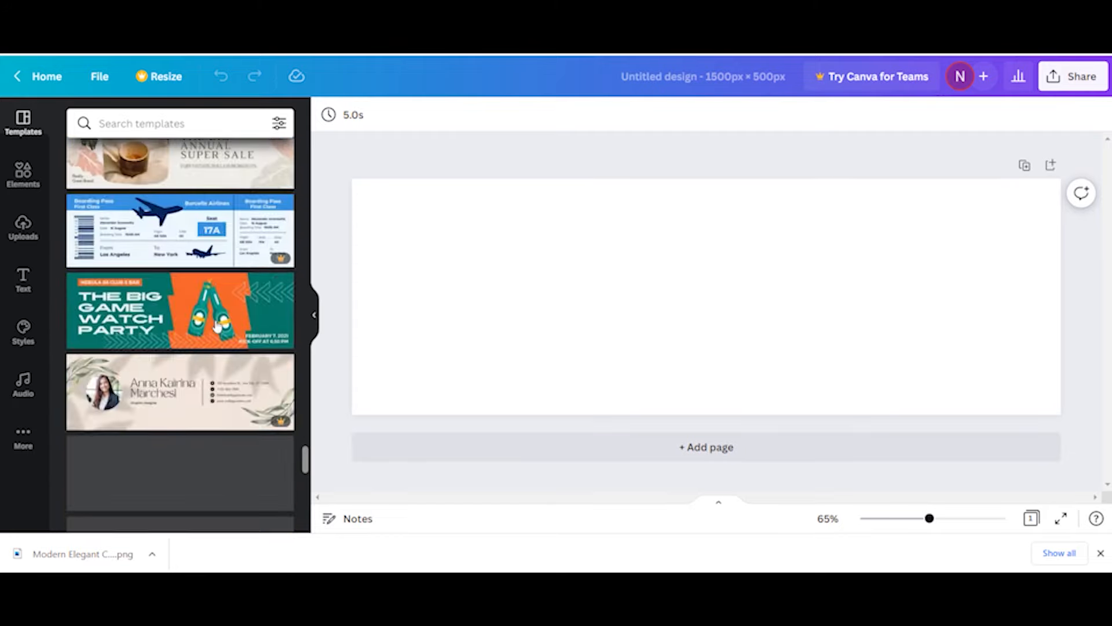
{"action": "scroll", "coordinate": [221, 316], "scroll_direction": "down", "scroll_amount": 4}
{"action": "scroll", "coordinate": [197, 330], "scroll_direction": "down", "scroll_amount": 4}
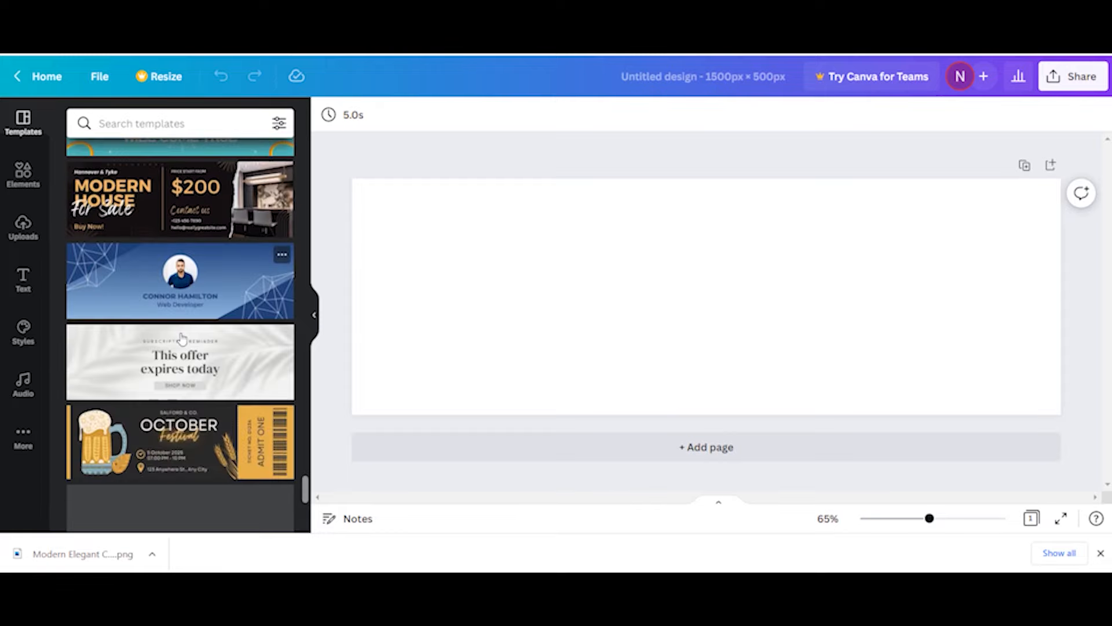
{"action": "scroll", "coordinate": [185, 336], "scroll_direction": "down", "scroll_amount": 8}
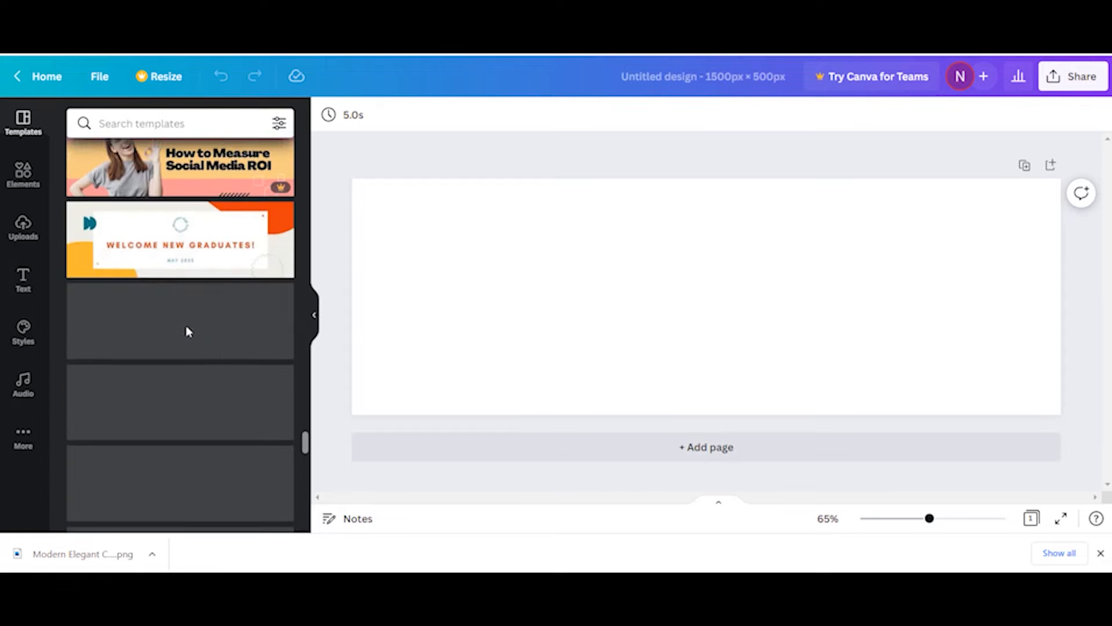
Apply the dark neon-gradient "Welcome to my page" gamer and streamer template with the round portrait to the blank page
{"action": "scroll", "coordinate": [226, 333], "scroll_direction": "up", "scroll_amount": 12}
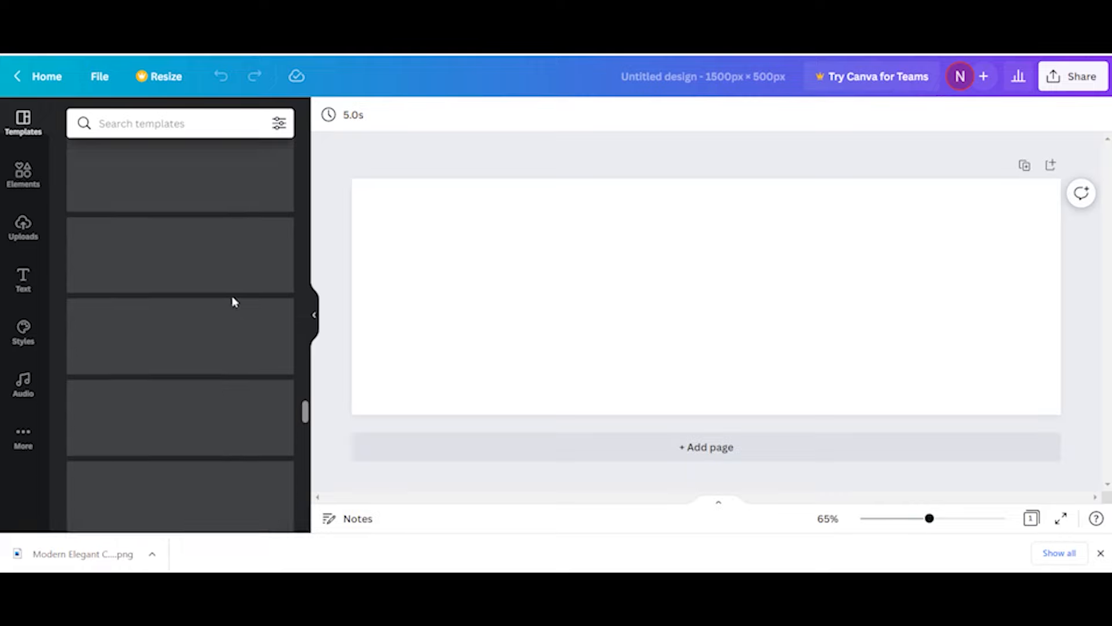
{"action": "scroll", "coordinate": [232, 278], "scroll_direction": "up", "scroll_amount": 8}
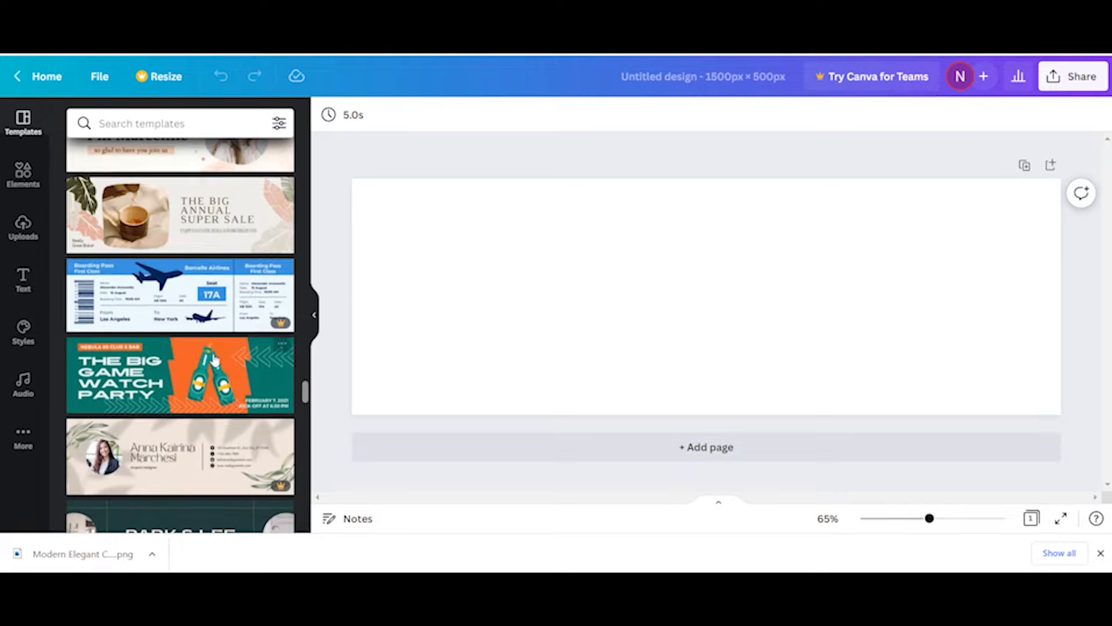
{"action": "scroll", "coordinate": [215, 358], "scroll_direction": "up", "scroll_amount": 10}
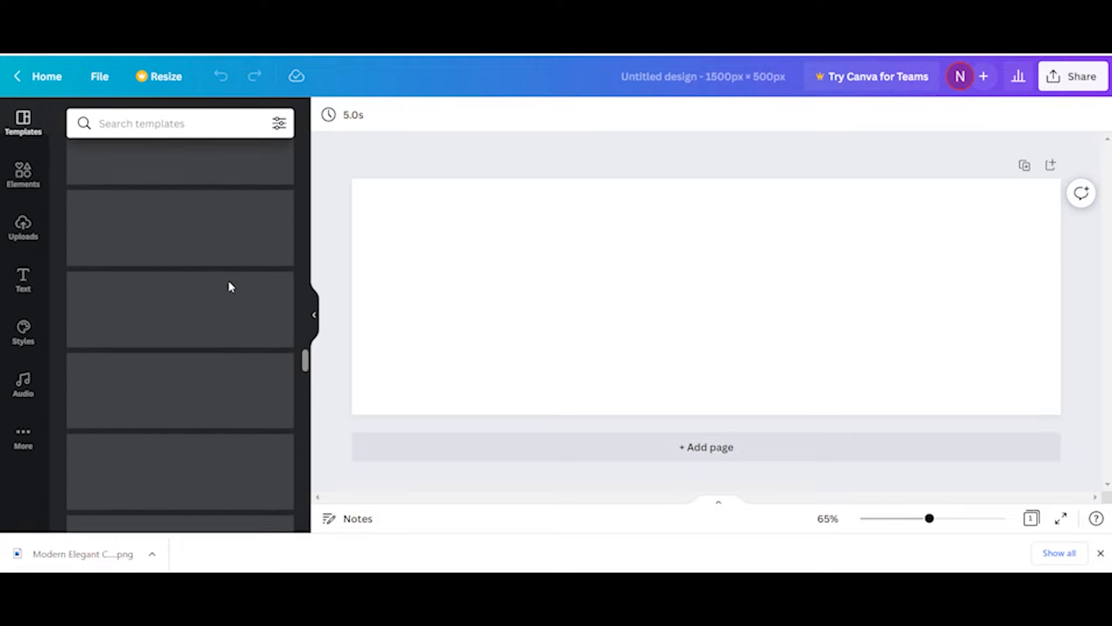
{"action": "scroll", "coordinate": [210, 316], "scroll_direction": "up", "scroll_amount": 8}
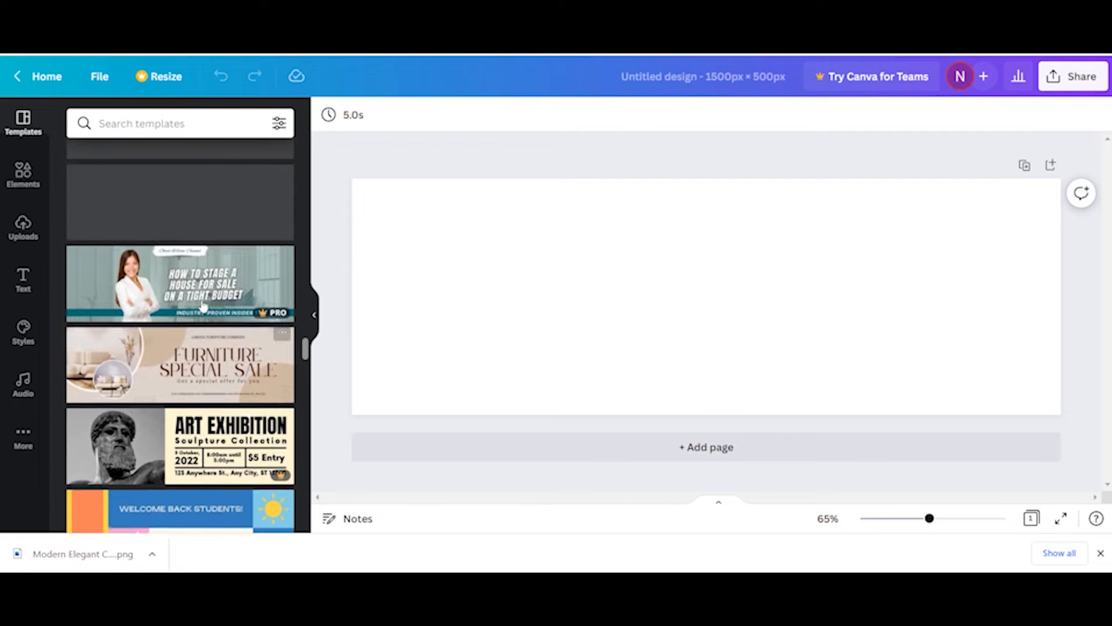
{"action": "scroll", "coordinate": [185, 289], "scroll_direction": "up", "scroll_amount": 1}
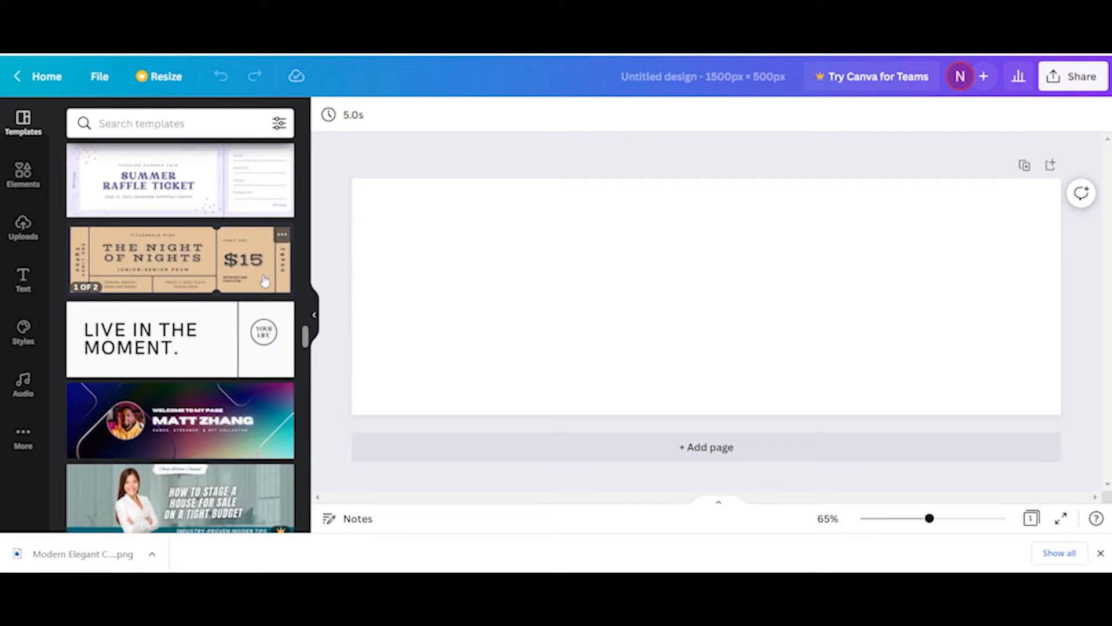
{"action": "left_click", "coordinate": [187, 406]}
{"action": "left_click", "coordinate": [805, 372]}
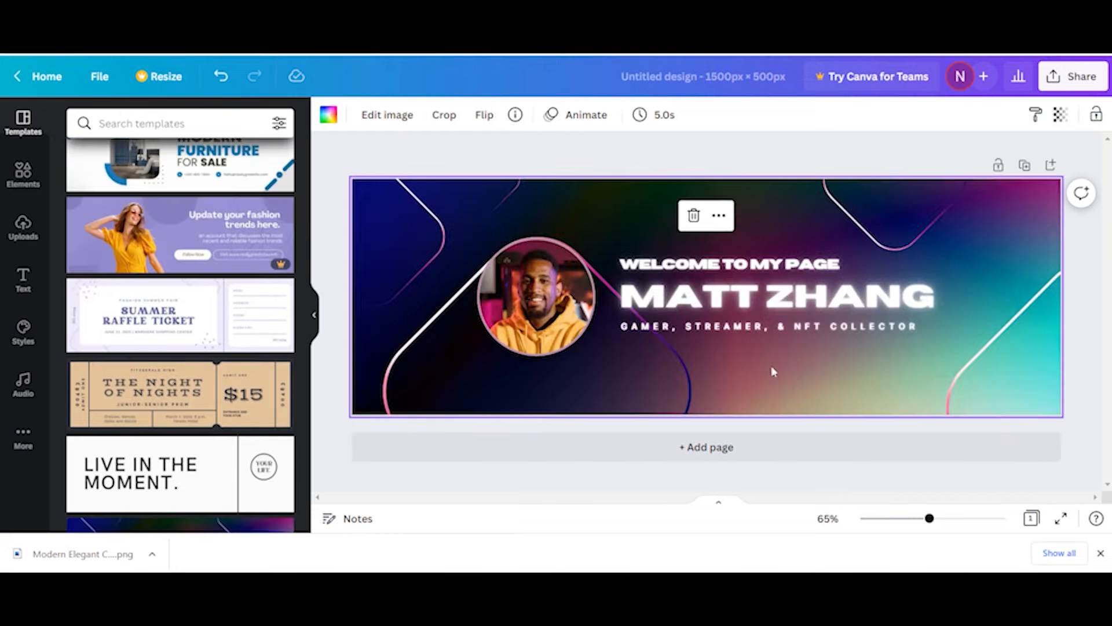
Replace the small "WELCOME TO MY PAGE" line on the header with "WELCOME TO NEE SIDE HUSTLE"
{"action": "left_click", "coordinate": [836, 270]}
{"action": "left_click", "coordinate": [846, 265]}
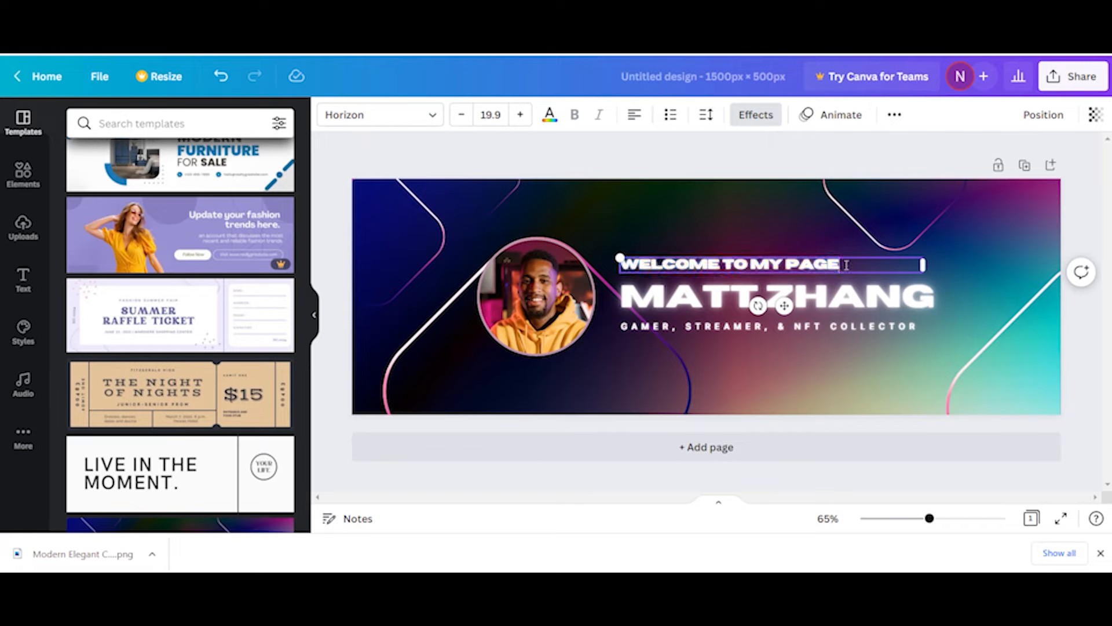
{"action": "left_click_drag", "start_coordinate": [846, 265], "coordinate": [710, 268]}
{"action": "left_click", "coordinate": [866, 254]}
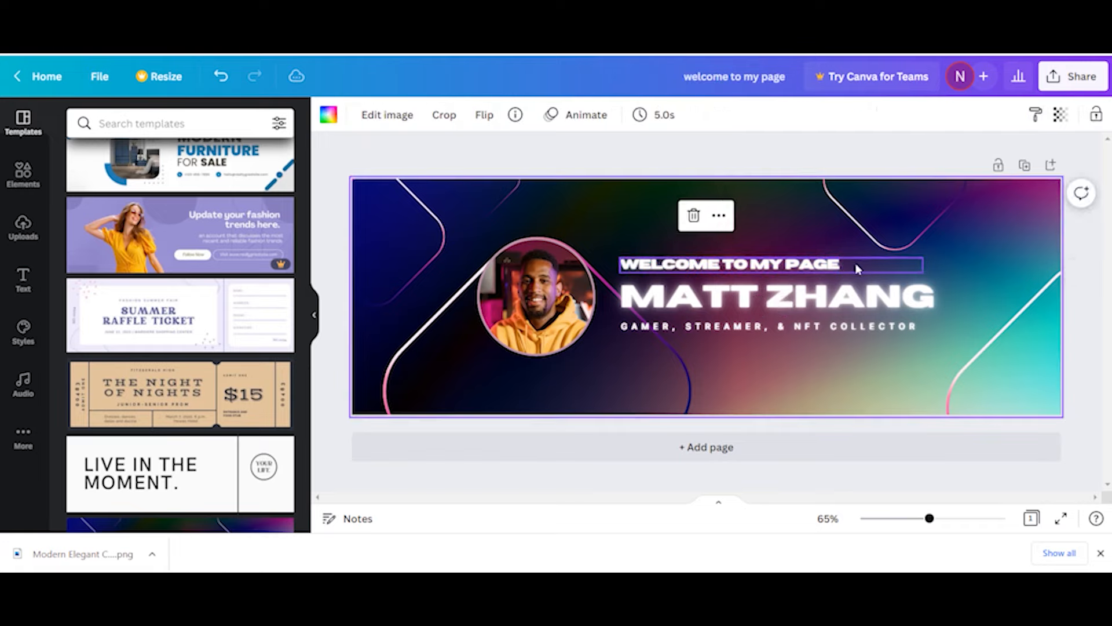
{"action": "left_click", "coordinate": [851, 266]}
{"action": "left_click", "coordinate": [844, 265]}
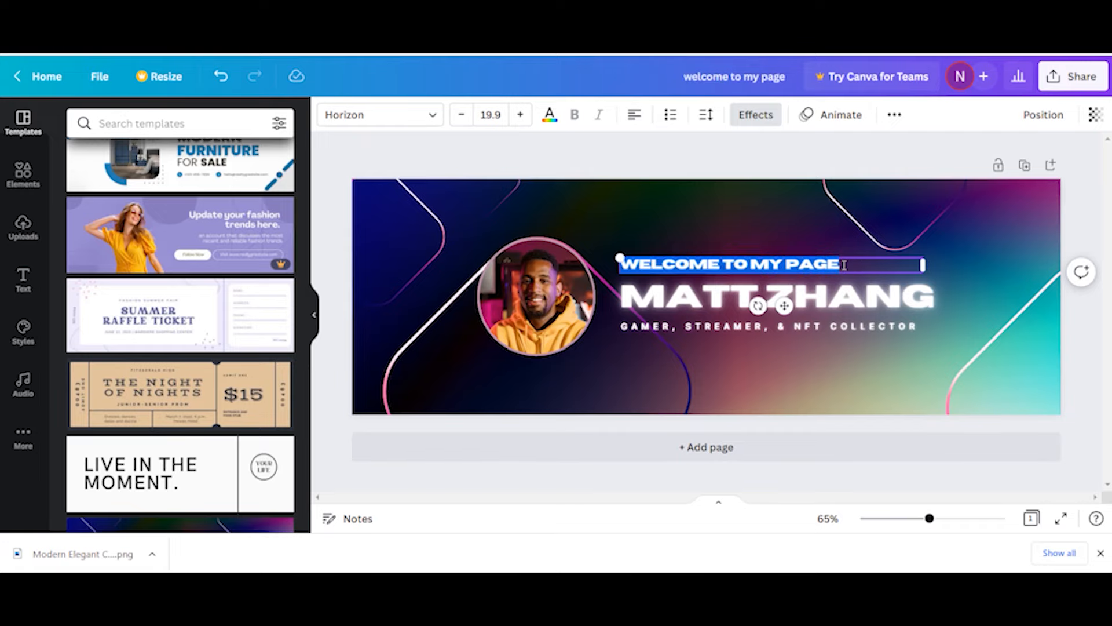
{"action": "key", "text": "BackSpace"}
{"action": "type", "text": "W"}
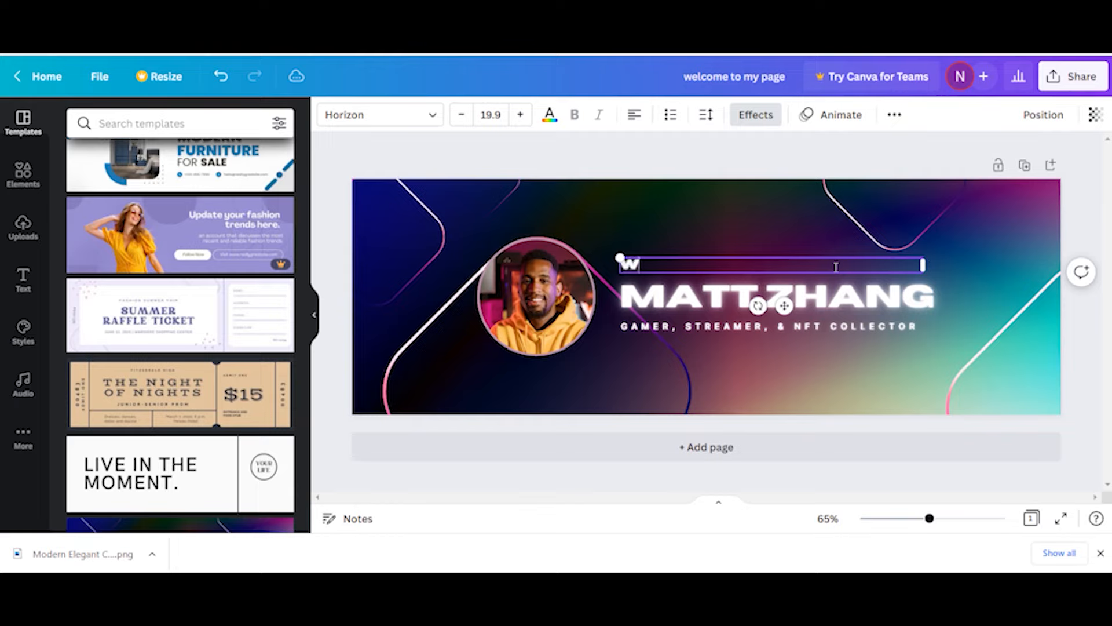
{"action": "type", "text": "ELCOME"}
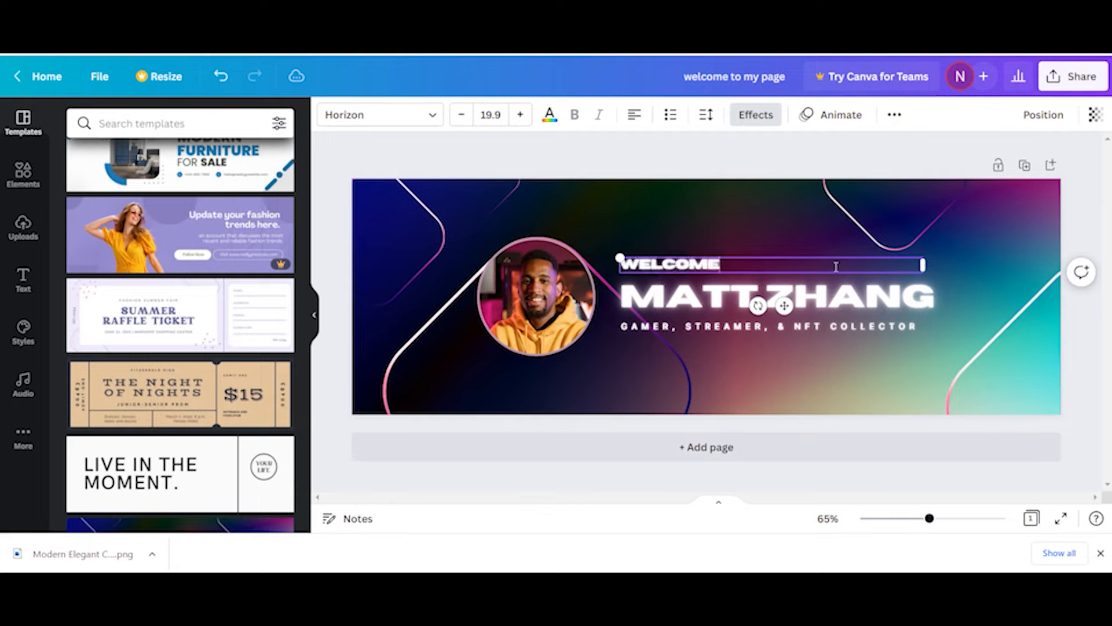
{"action": "type", "text": " TO NEE SIDE"}
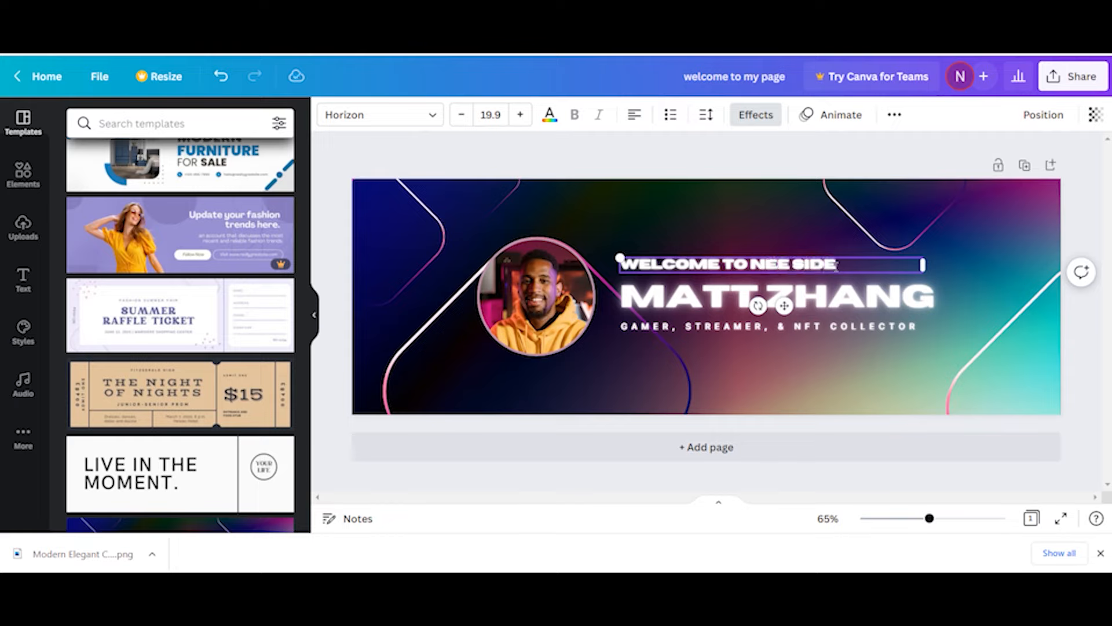
{"action": "type", "text": " HUSTLE"}
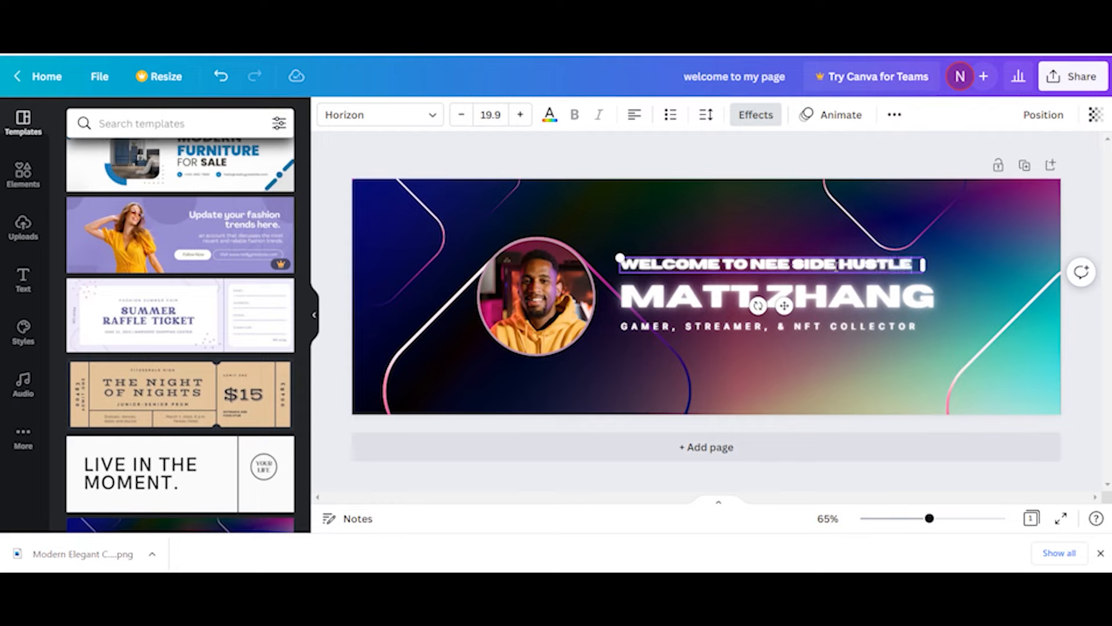
Replace the large name headline on the header with "LEARN HOW TO MAKE MONEY ONLINE"
{"action": "left_click", "coordinate": [934, 307]}
{"action": "double_click", "coordinate": [929, 302]}
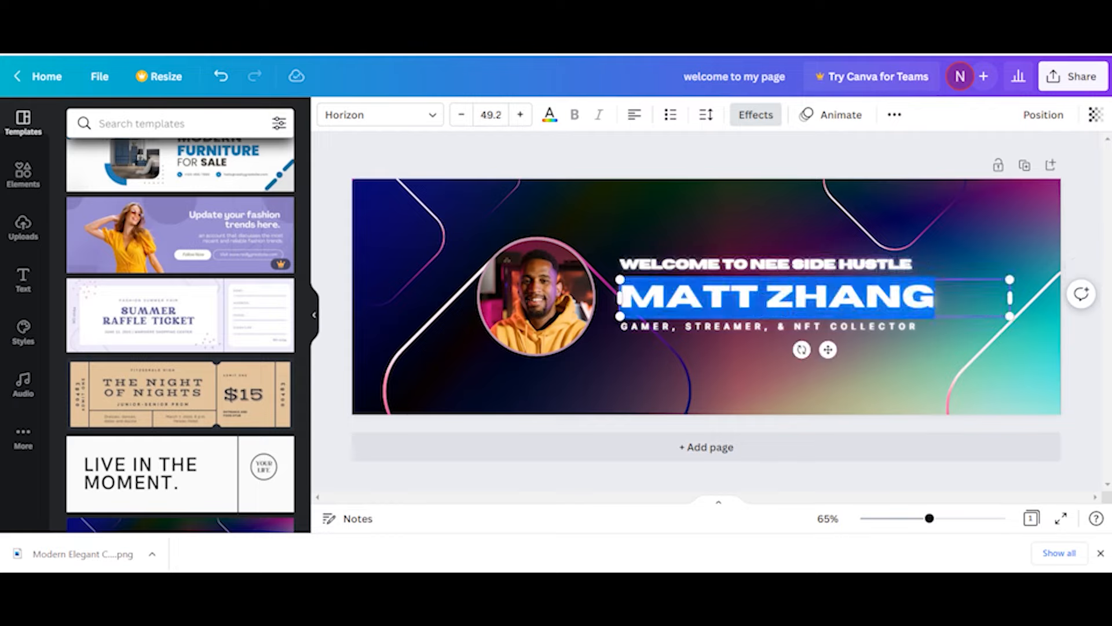
{"action": "key", "text": "BackSpace"}
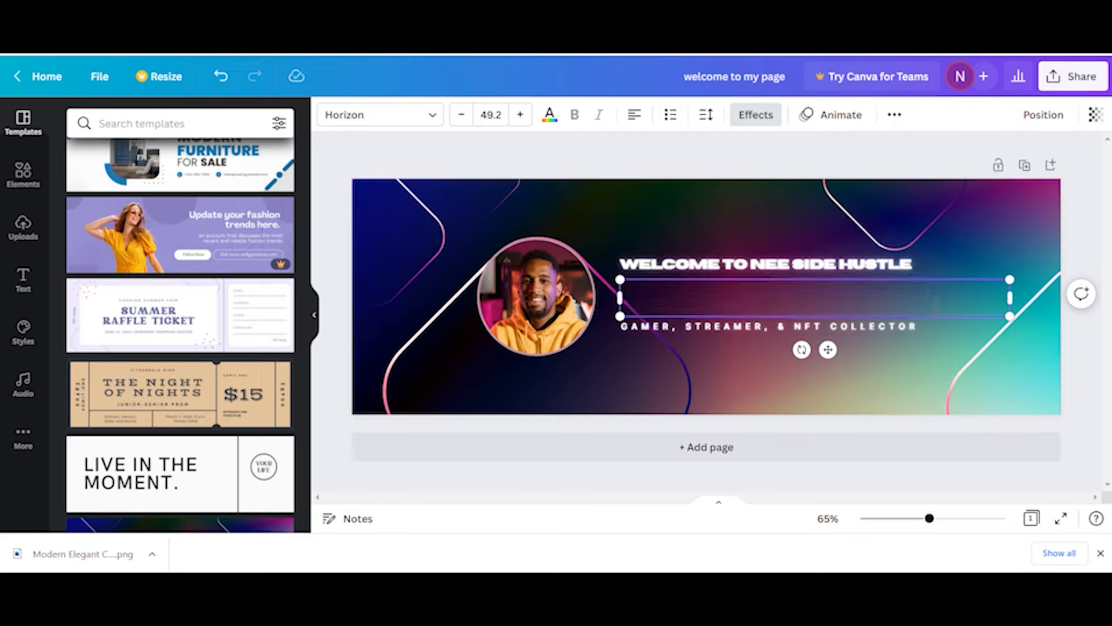
{"action": "type", "text": "LEAR"}
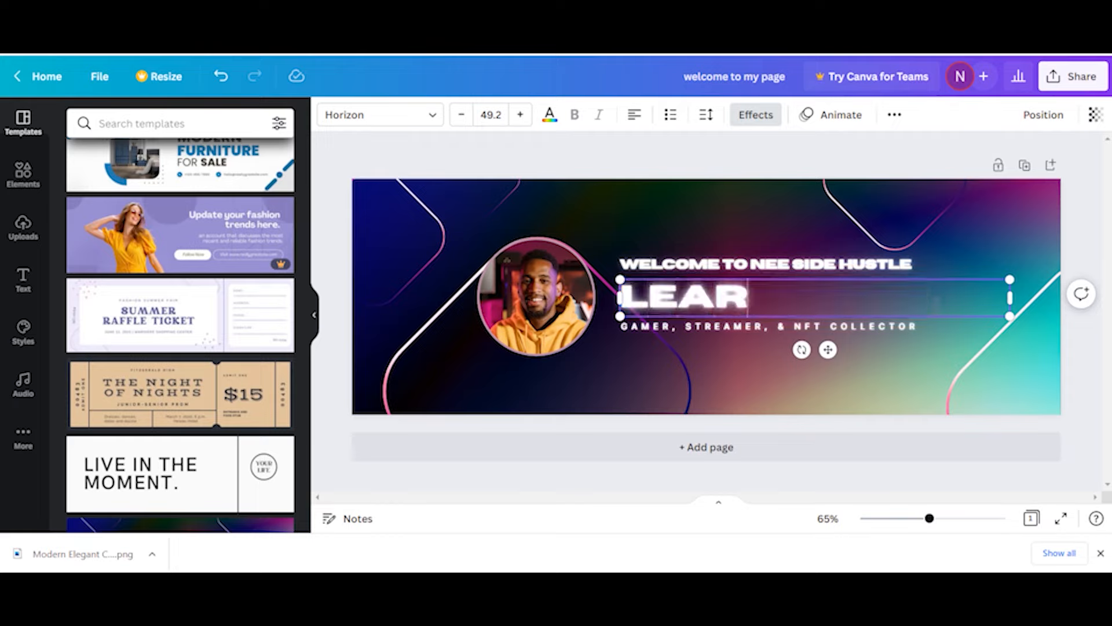
{"action": "type", "text": "N HOE"}
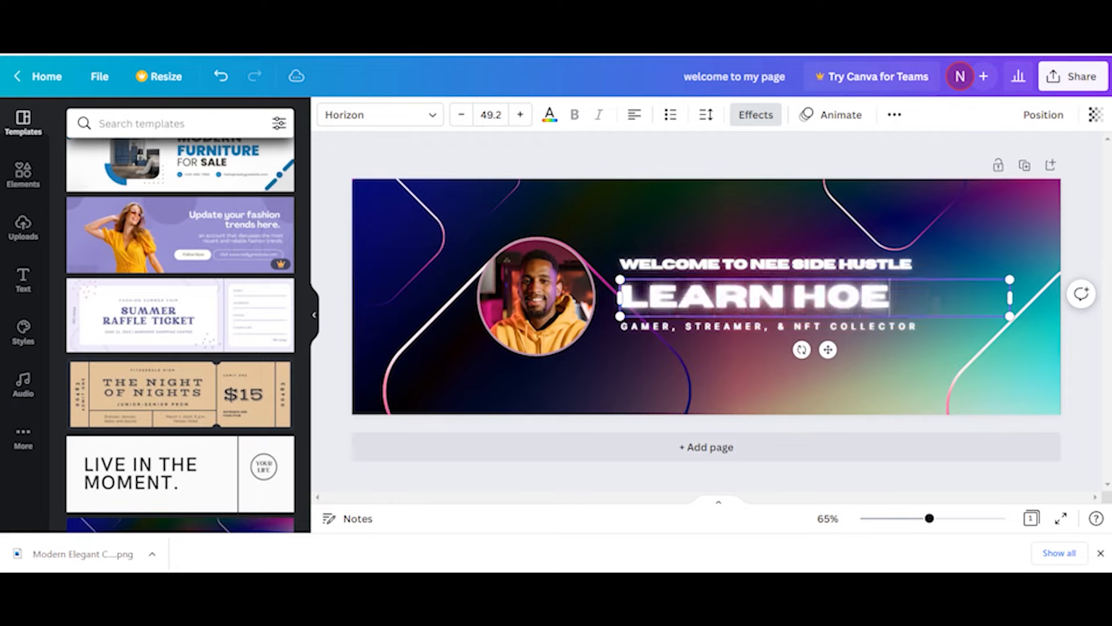
{"action": "key", "text": "BackSpace"}
{"action": "type", "text": "W T"}
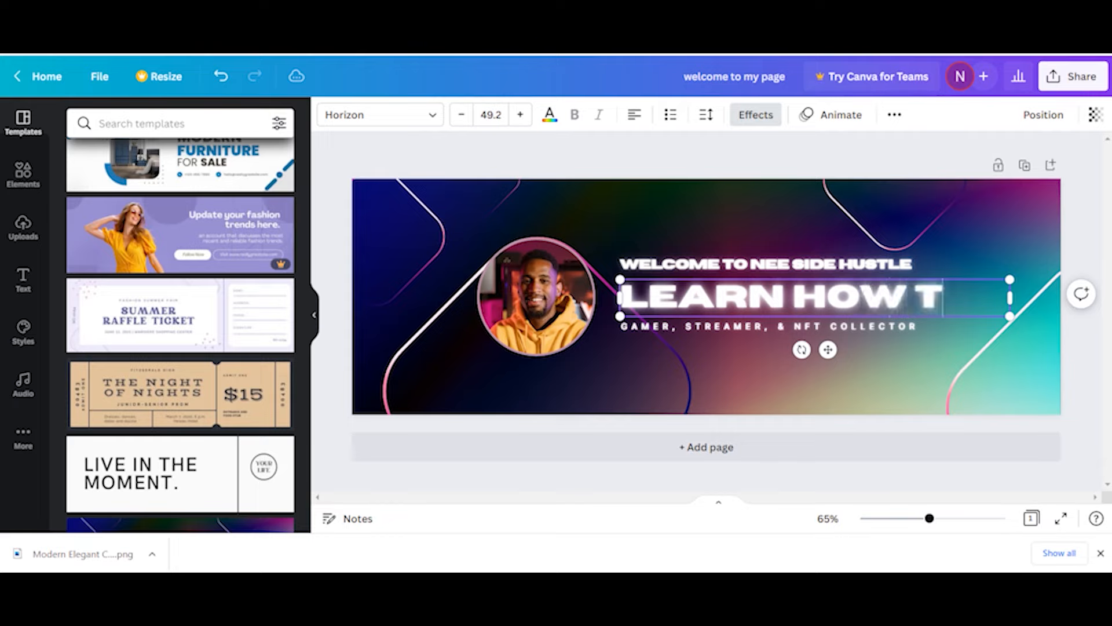
{"action": "type", "text": "O MAKE"}
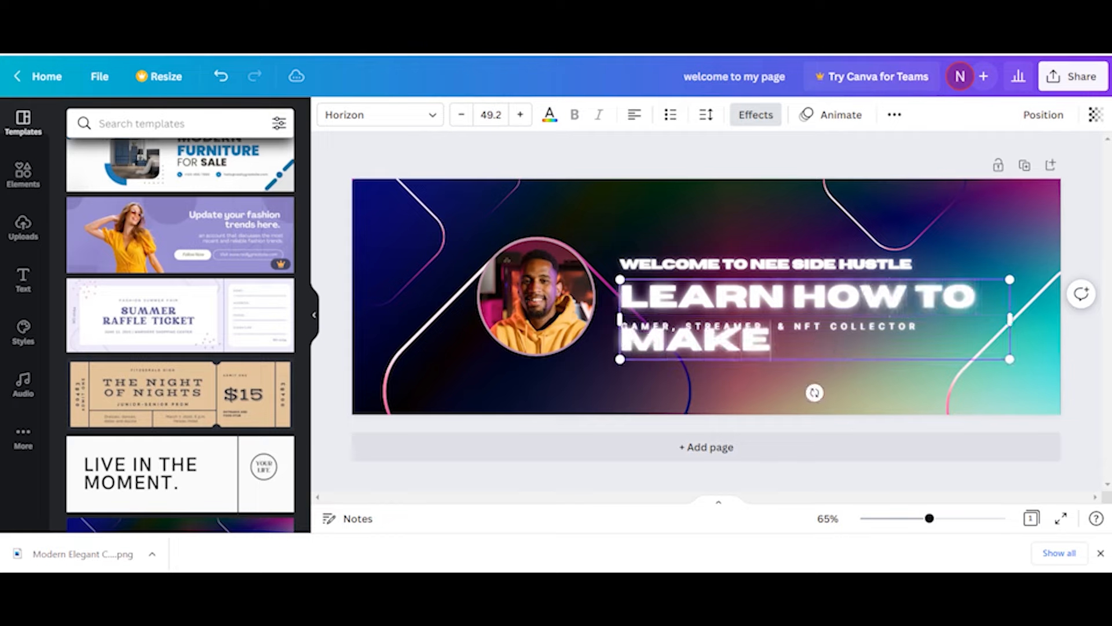
{"action": "type", "text": " MONEY"}
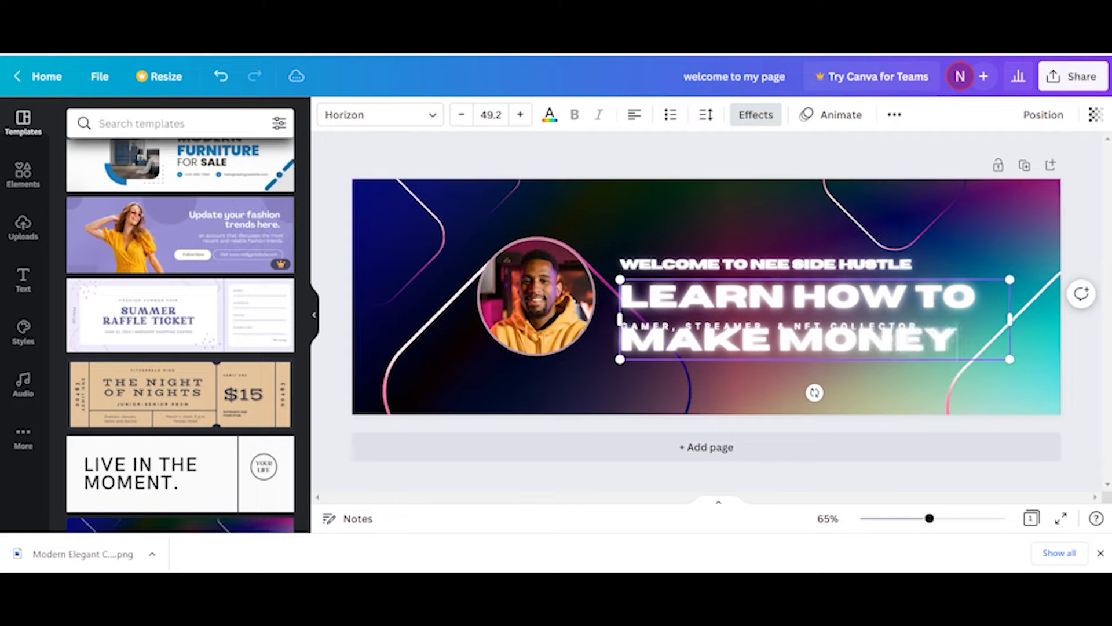
{"action": "type", "text": " ONLINE"}
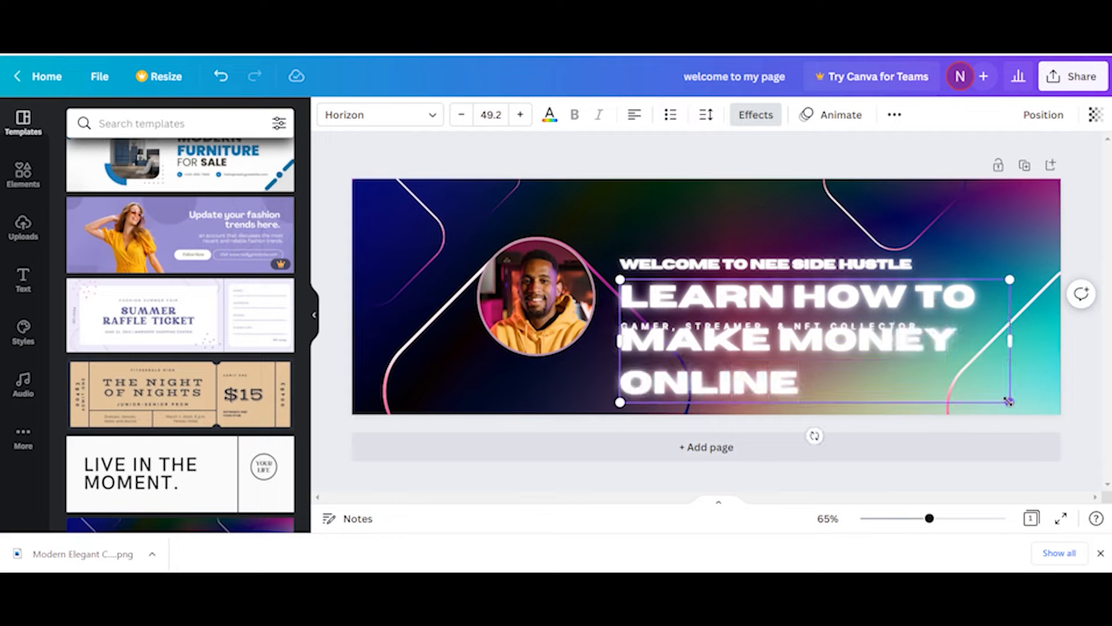
Shrink the headline to about font size 29.6 and widen its text box so the text wraps onto two lines
{"action": "left_click_drag", "start_coordinate": [1010, 401], "coordinate": [890, 364]}
{"action": "left_click_drag", "start_coordinate": [893, 320], "coordinate": [970, 323]}
{"action": "left_click", "coordinate": [778, 401]}
{"action": "left_click", "coordinate": [750, 339]}
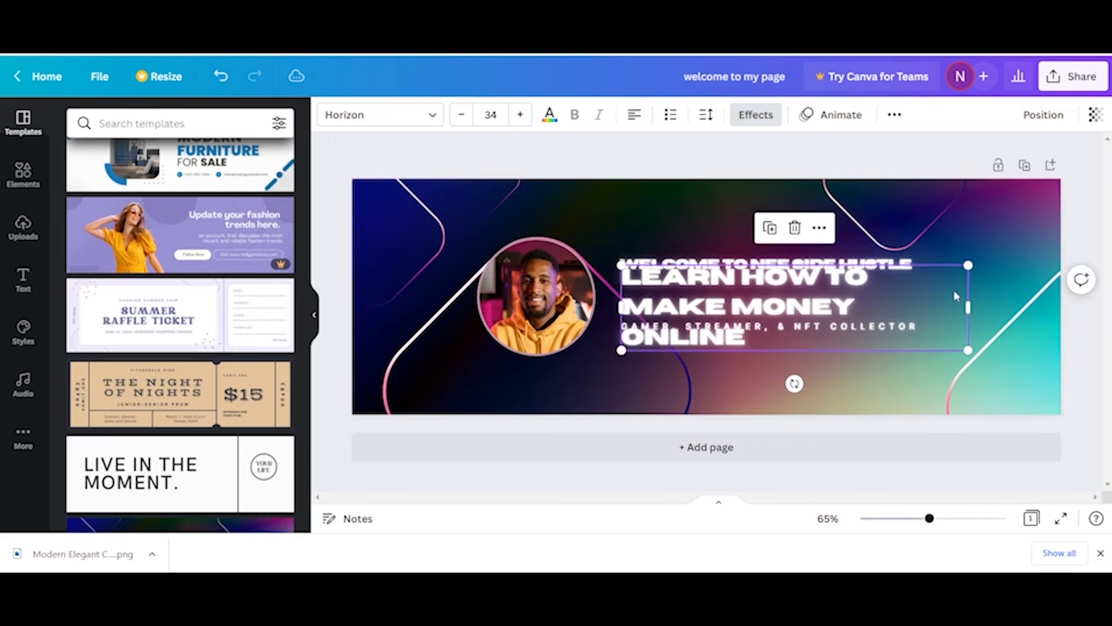
{"action": "left_click_drag", "start_coordinate": [968, 265], "coordinate": [922, 276]}
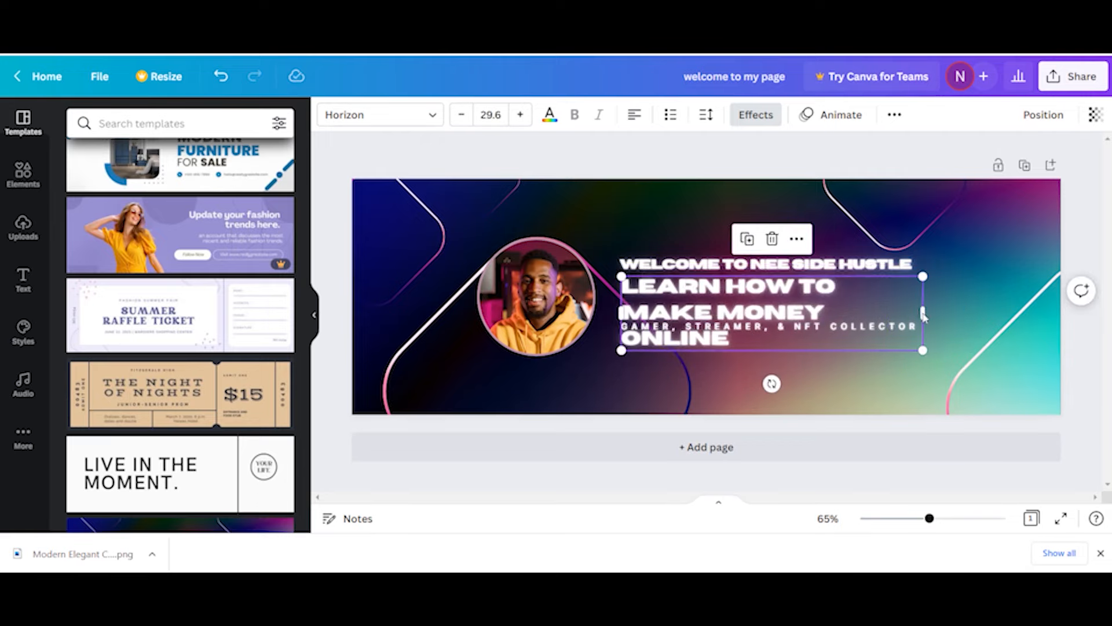
{"action": "left_click_drag", "start_coordinate": [924, 316], "coordinate": [984, 301]}
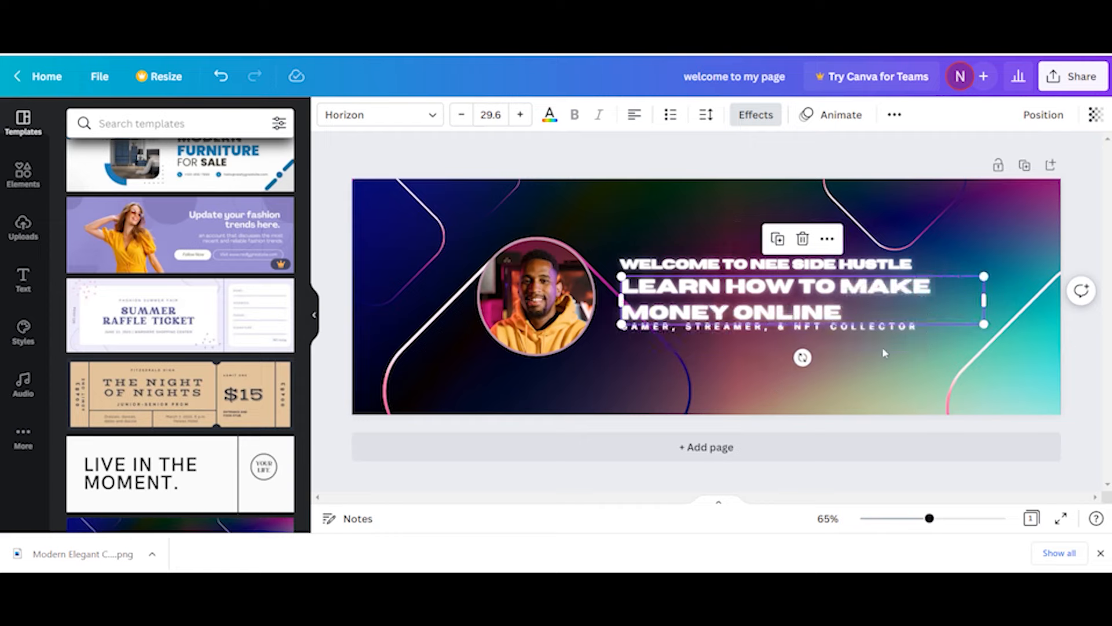
Move the small tagline just below the headline and replace its text with "BEGINNER TO EXPERT LEVEL GUIDANCE"
{"action": "left_click", "coordinate": [881, 351]}
{"action": "left_click", "coordinate": [866, 335]}
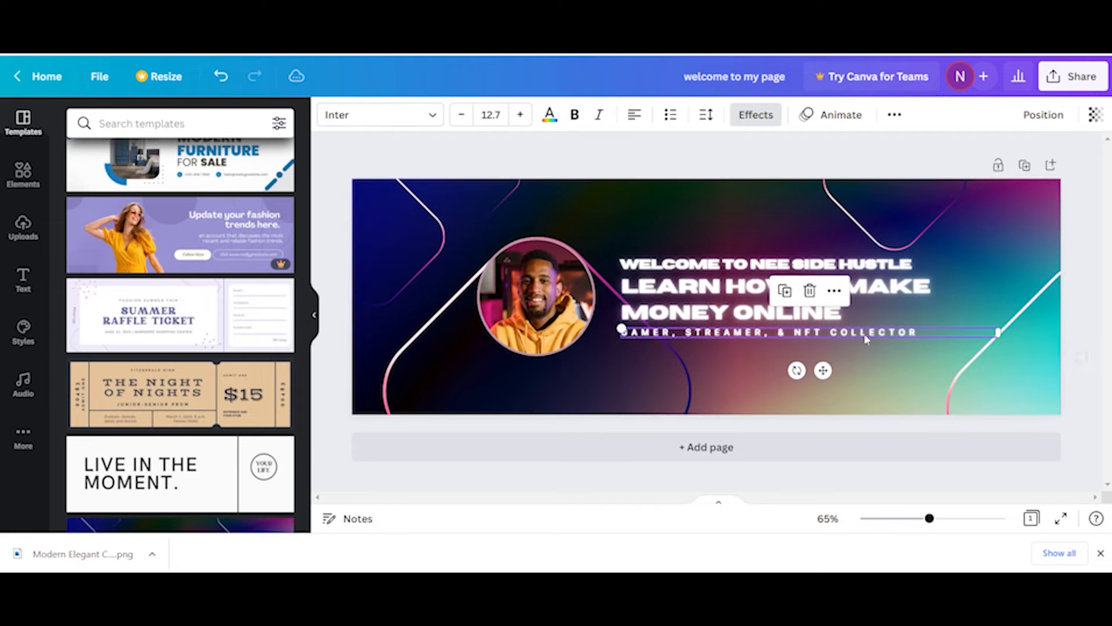
{"action": "double_click", "coordinate": [866, 336]}
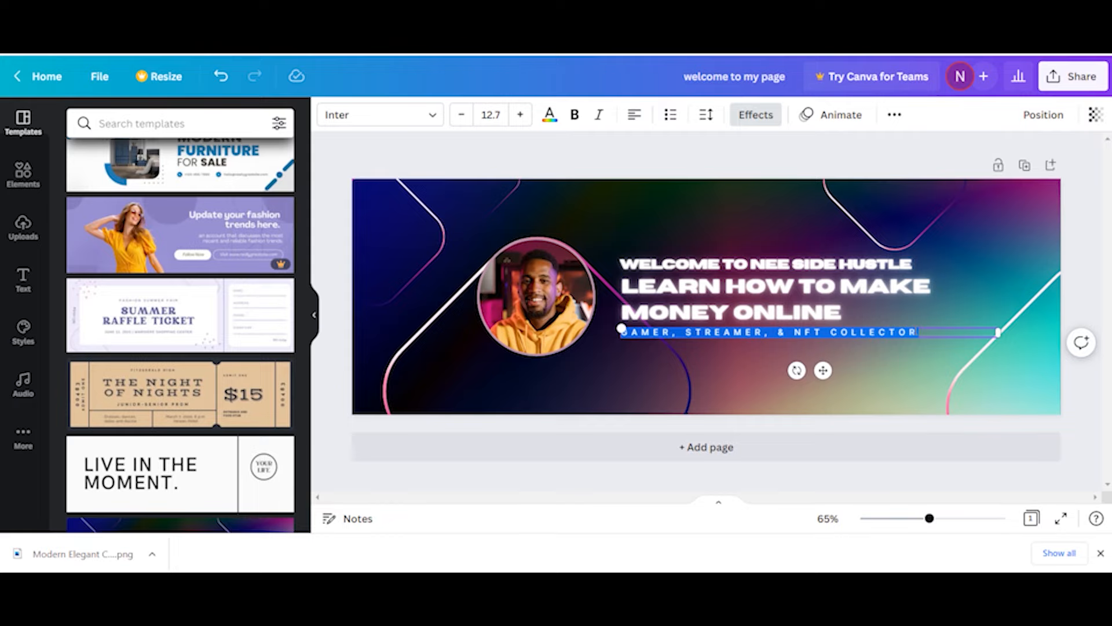
{"action": "key", "text": "BackSpace"}
{"action": "type", "text": "SE"}
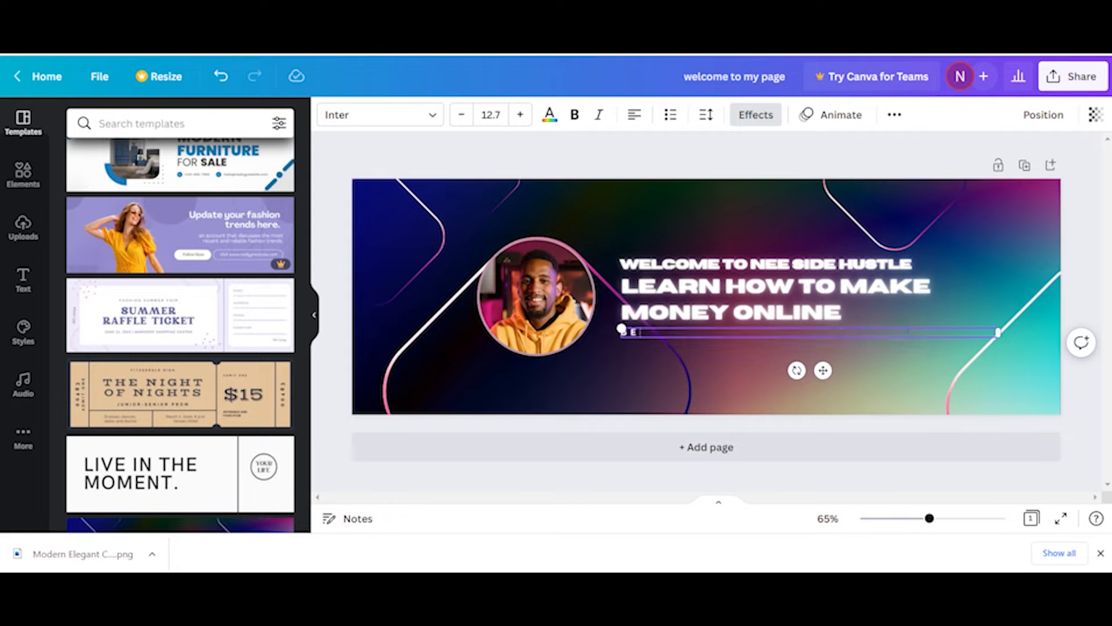
{"action": "type", "text": "GINNER TO EXPERT LEVEL GUIDANCE"}
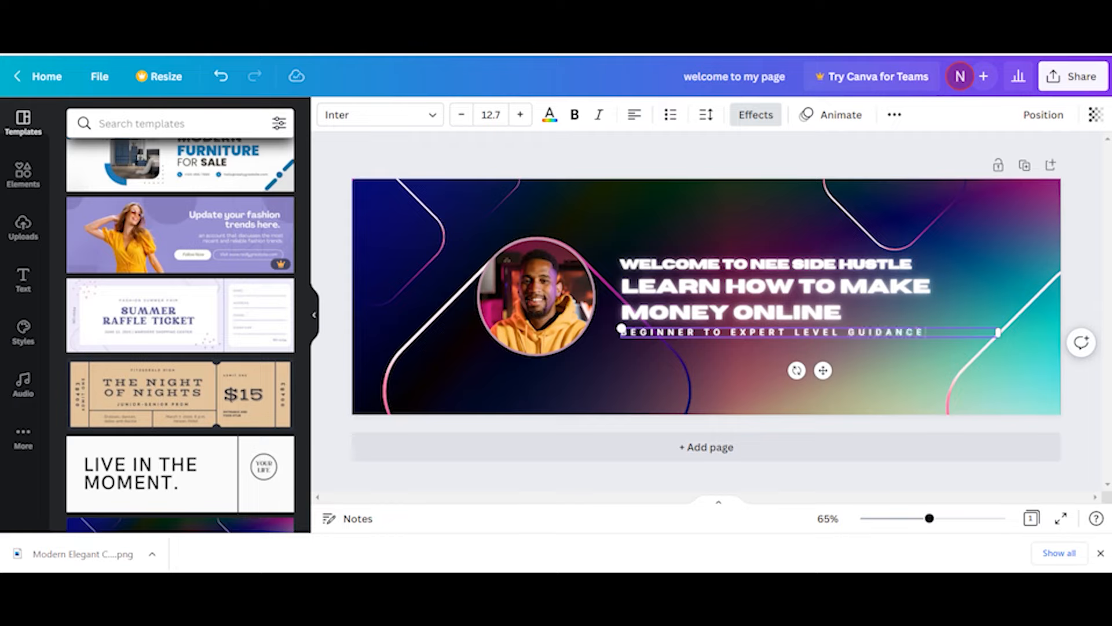
Upload the portrait photo of the man in a black suit from the desktop to the design's image uploads
{"action": "left_click", "coordinate": [15, 227]}
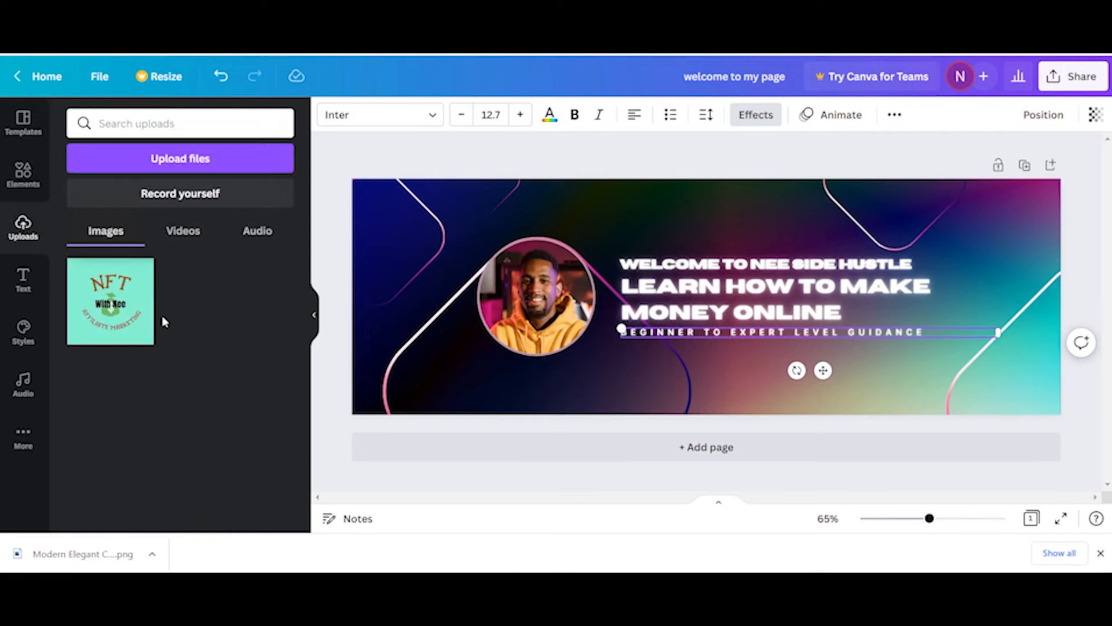
{"action": "left_click_drag", "start_coordinate": [858, 53], "coordinate": [677, 91]}
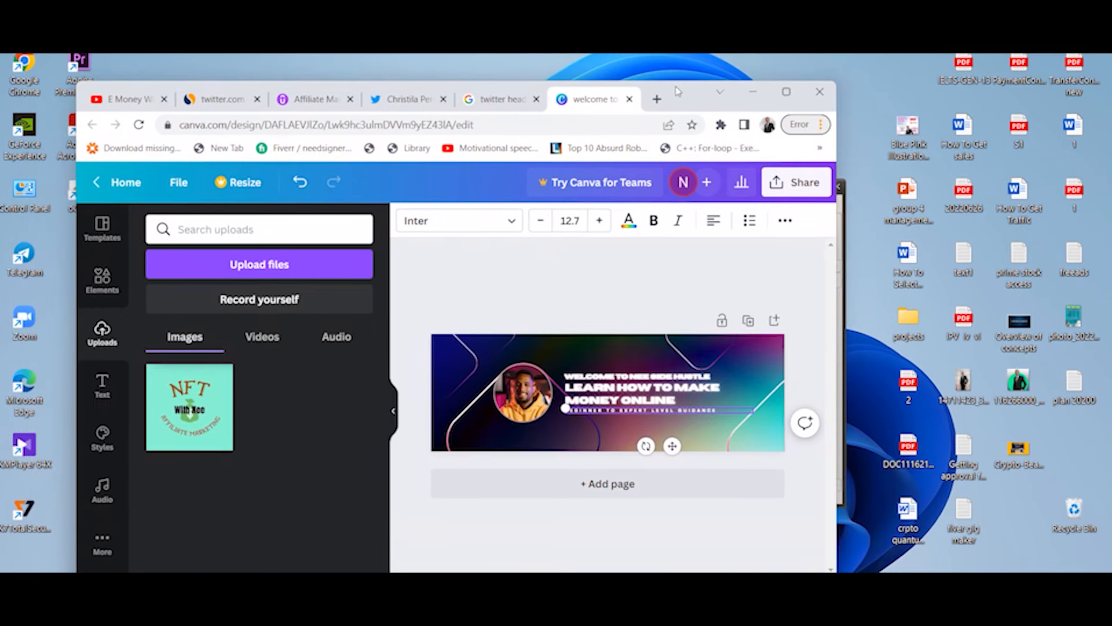
{"action": "left_click_drag", "start_coordinate": [966, 385], "coordinate": [288, 416]}
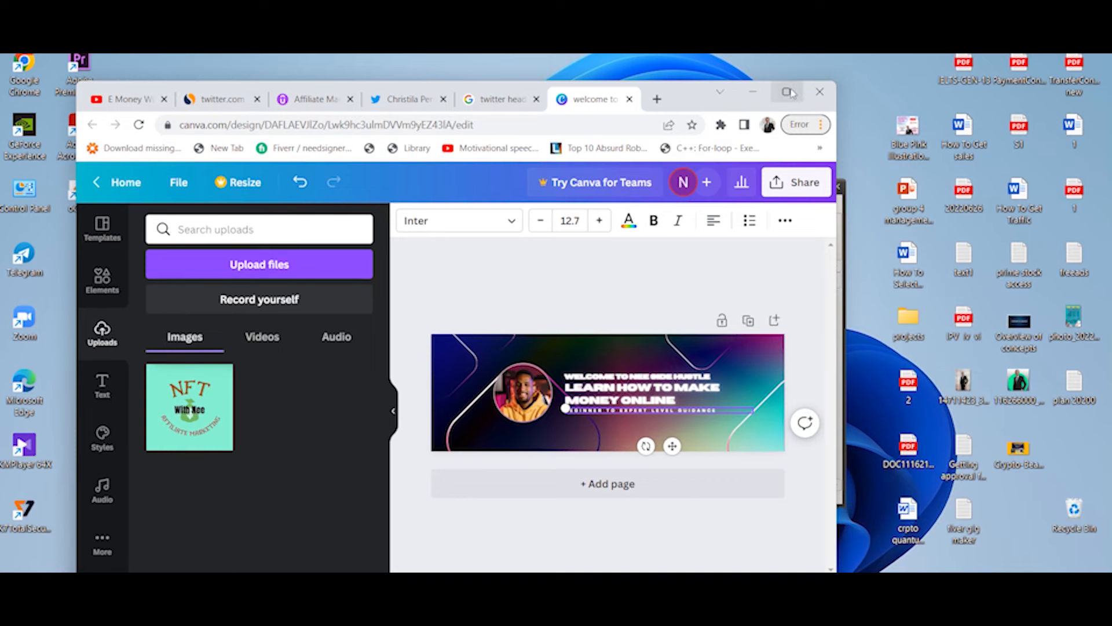
{"action": "left_click", "coordinate": [791, 93]}
Remove the template portrait from the round frame and fill the frame with the uploaded photo of the man in the suit
{"action": "left_click", "coordinate": [543, 286]}
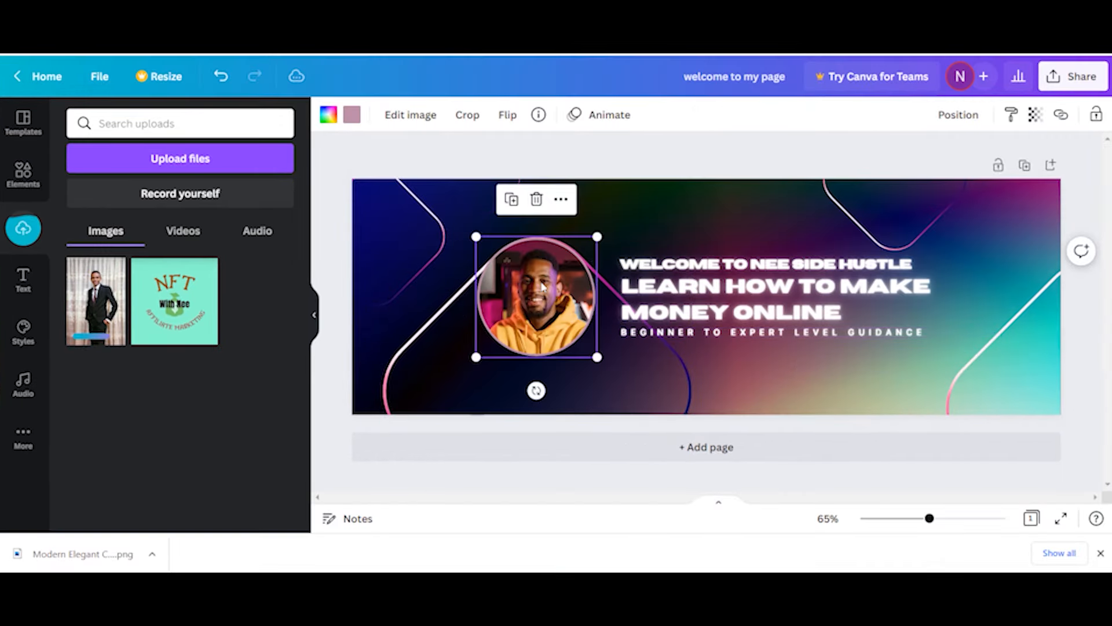
{"action": "key", "text": "Delete"}
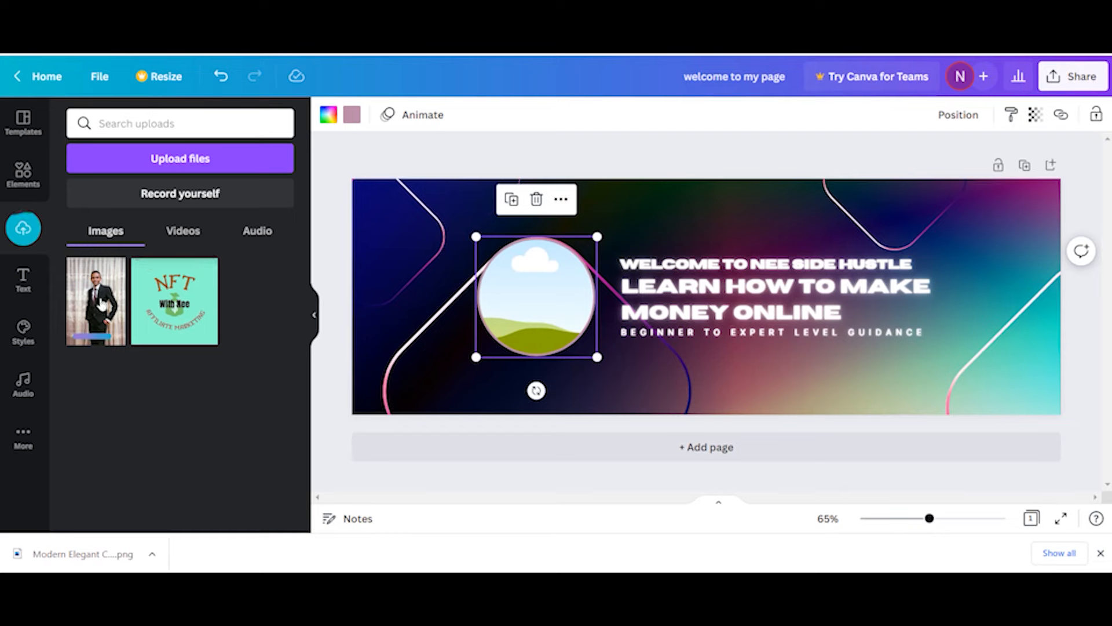
{"action": "left_click", "coordinate": [116, 304]}
{"action": "left_click_drag", "start_coordinate": [724, 247], "coordinate": [538, 256]}
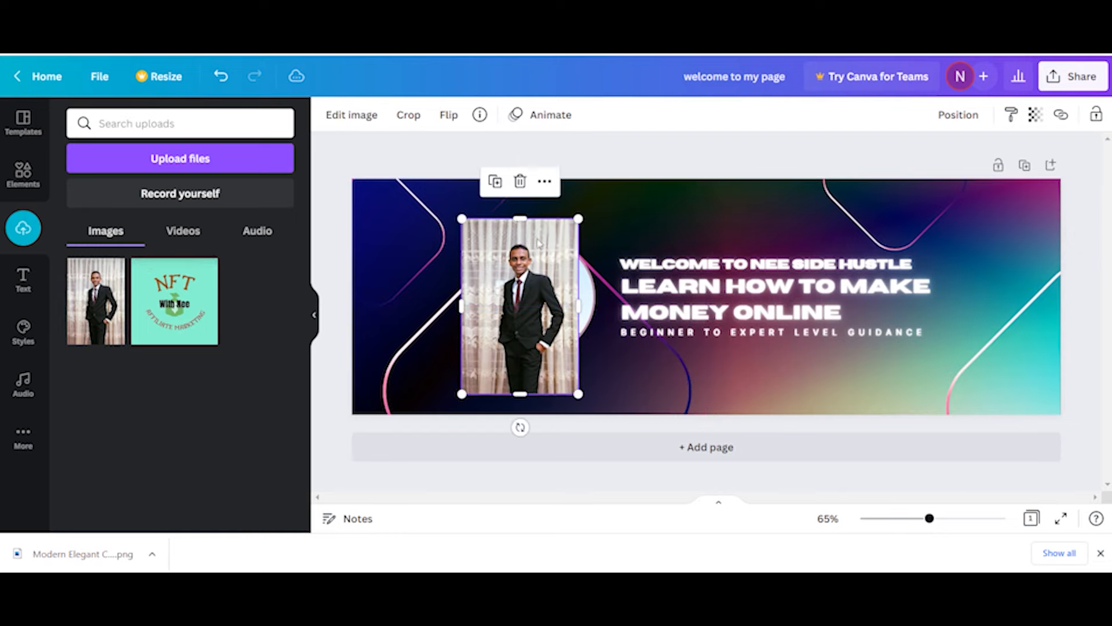
{"action": "left_click_drag", "start_coordinate": [578, 394], "coordinate": [531, 322]}
{"action": "left_click_drag", "start_coordinate": [507, 259], "coordinate": [529, 278]}
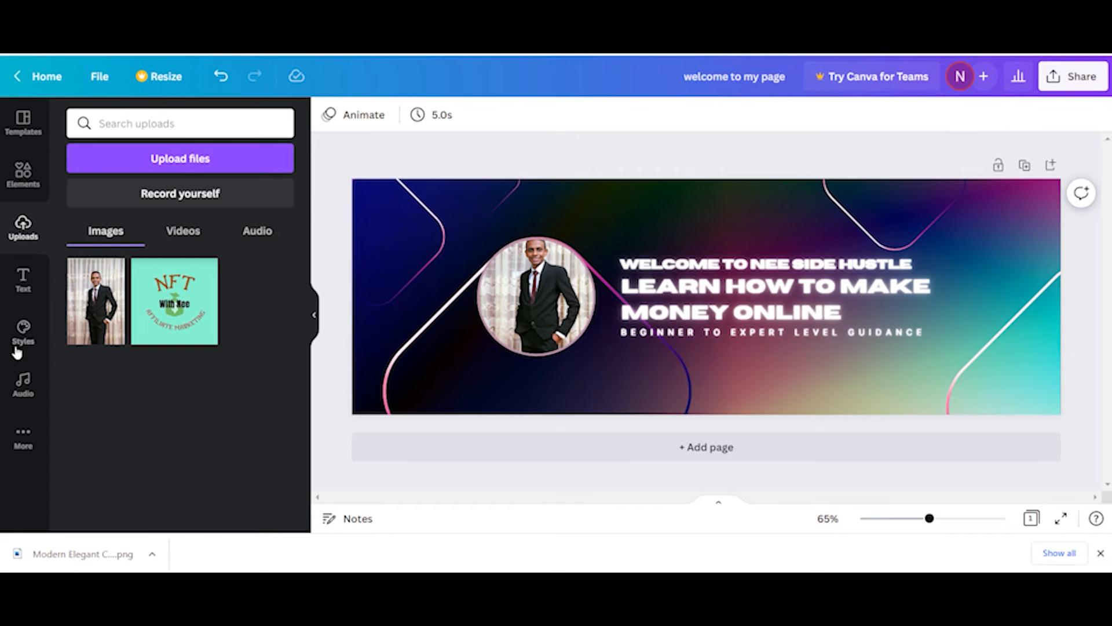
Try the orange, pink and teal colour palette and the Tenor Sans, Kollektif and Montserrat style combinations on the header
{"action": "left_click", "coordinate": [24, 331]}
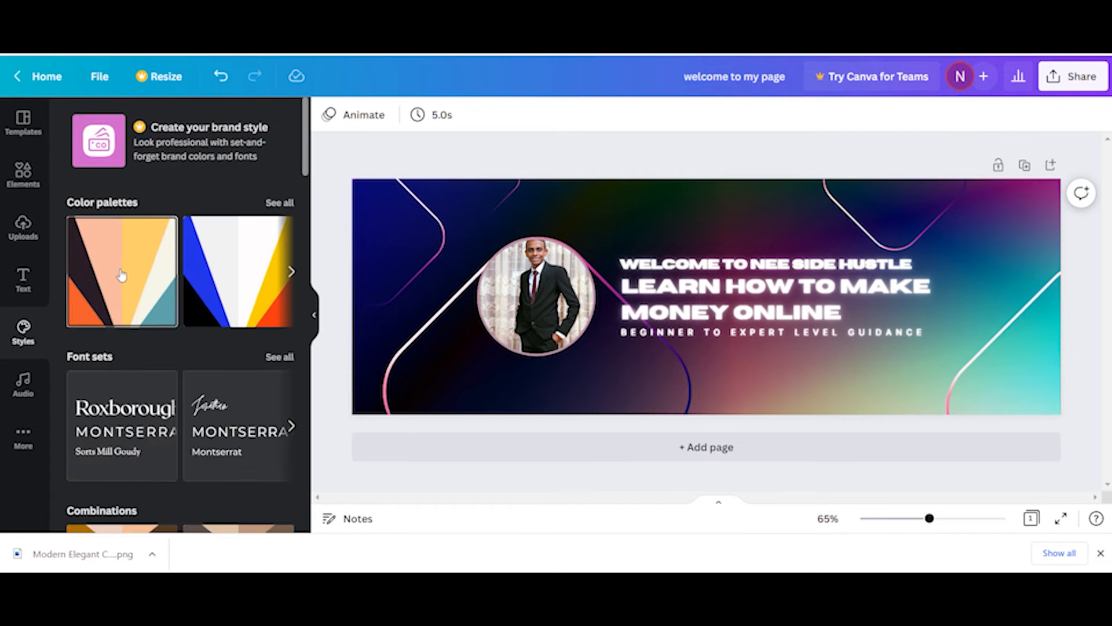
{"action": "left_click", "coordinate": [119, 271]}
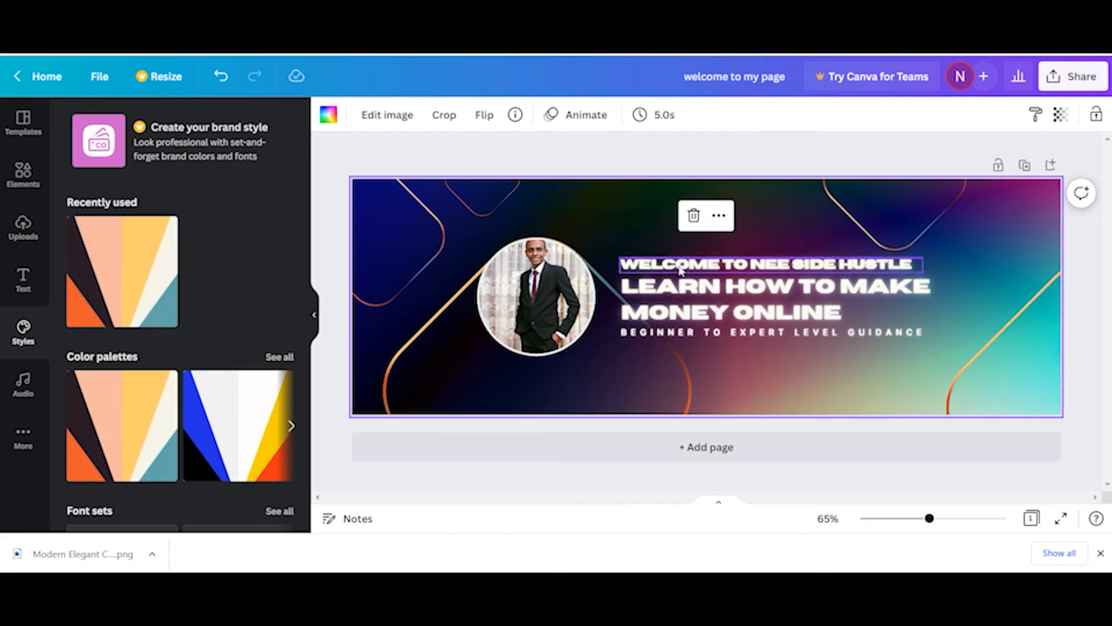
{"action": "scroll", "coordinate": [174, 364], "scroll_direction": "down", "scroll_amount": 5}
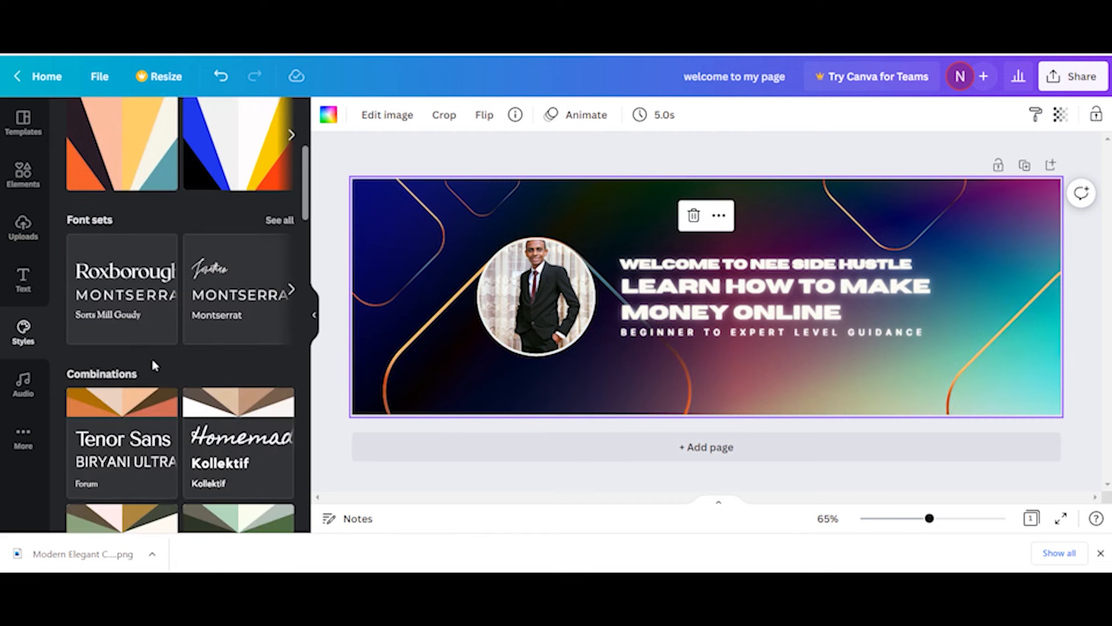
{"action": "left_click", "coordinate": [98, 442]}
{"action": "scroll", "coordinate": [255, 385], "scroll_direction": "down", "scroll_amount": 3}
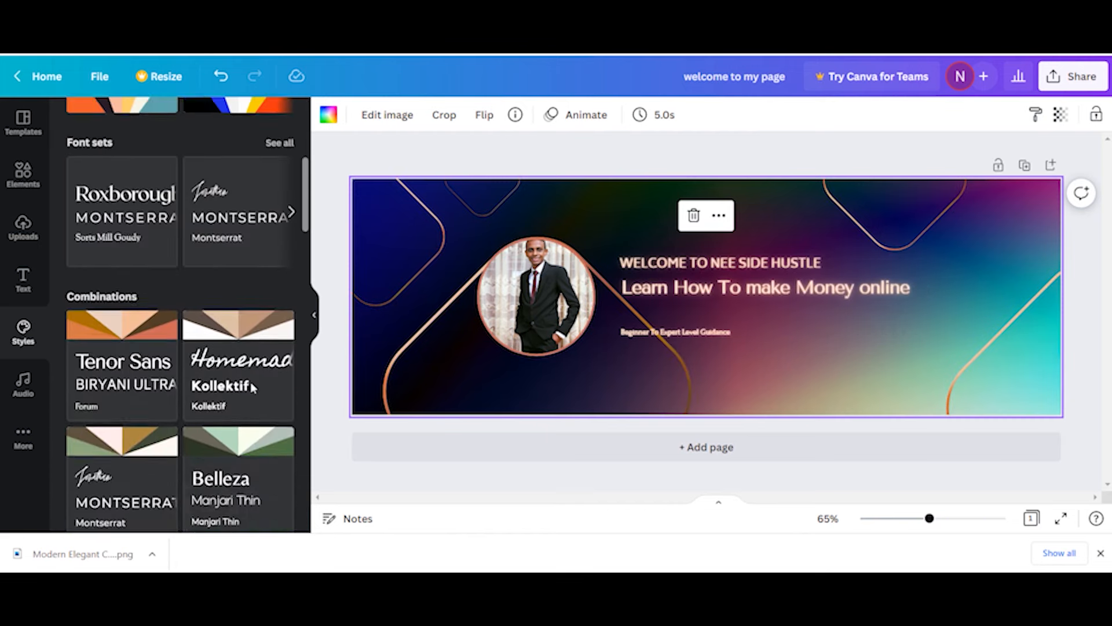
{"action": "left_click", "coordinate": [253, 294]}
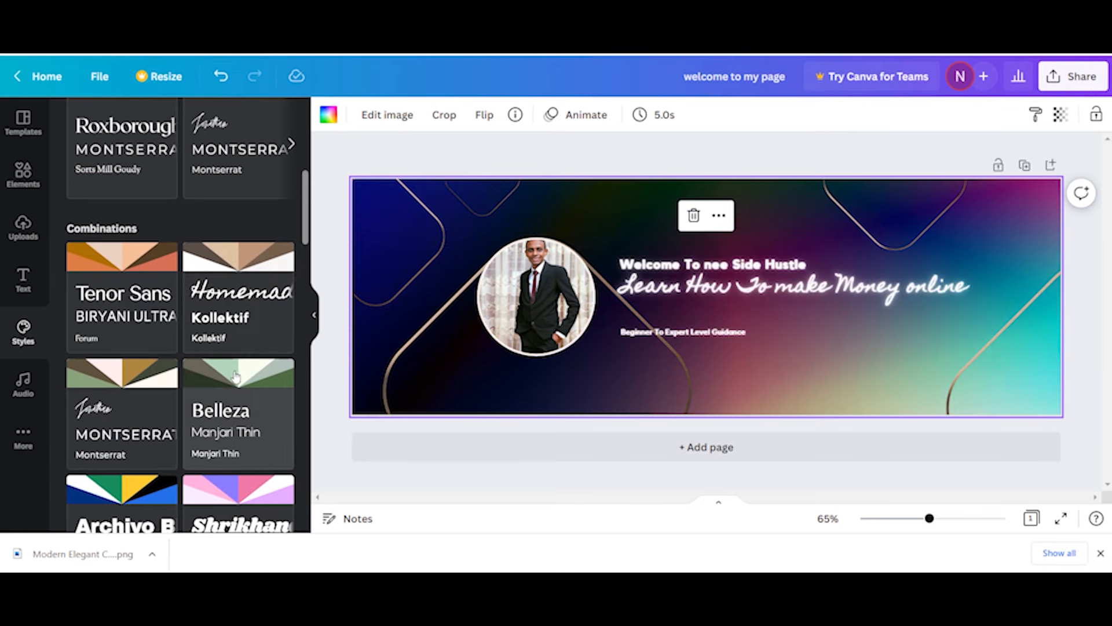
{"action": "left_click", "coordinate": [141, 384]}
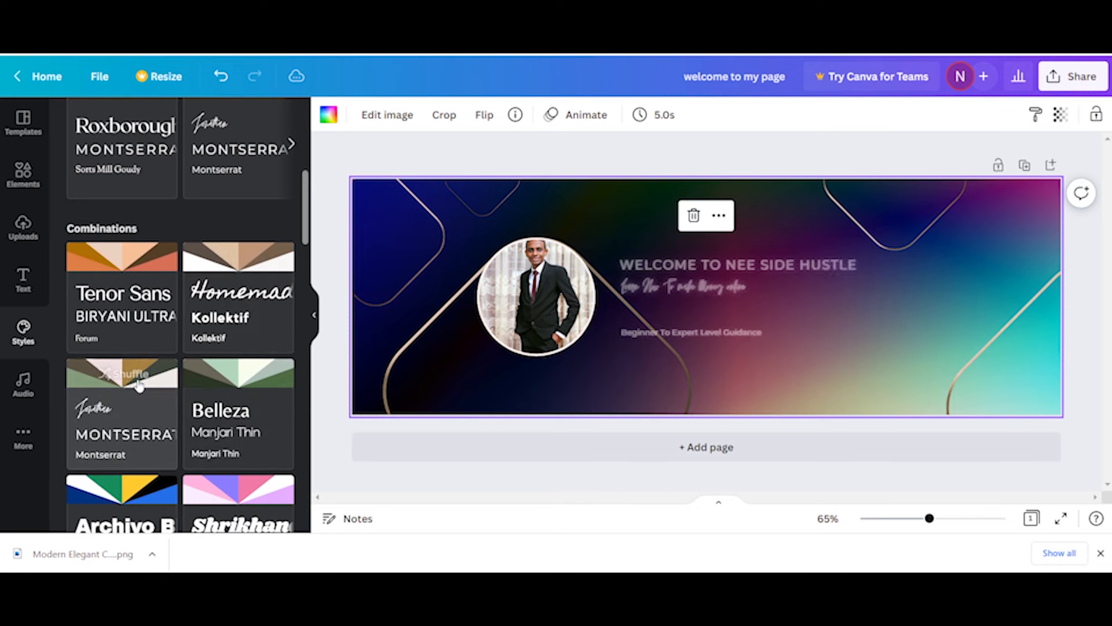
Try two shuffles of the Archivo and Space Mono style combination, then apply the Suranna combination to the header
{"action": "scroll", "coordinate": [139, 385], "scroll_direction": "down", "scroll_amount": 2}
{"action": "scroll", "coordinate": [139, 385], "scroll_direction": "down", "scroll_amount": 1}
{"action": "left_click", "coordinate": [132, 355]}
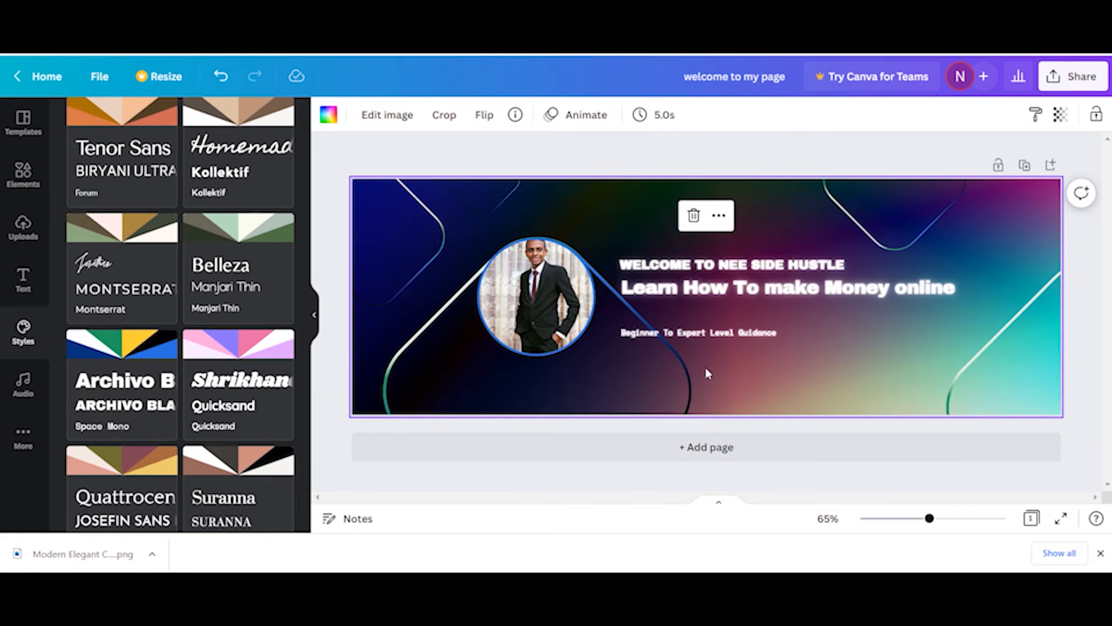
{"action": "left_click", "coordinate": [157, 342]}
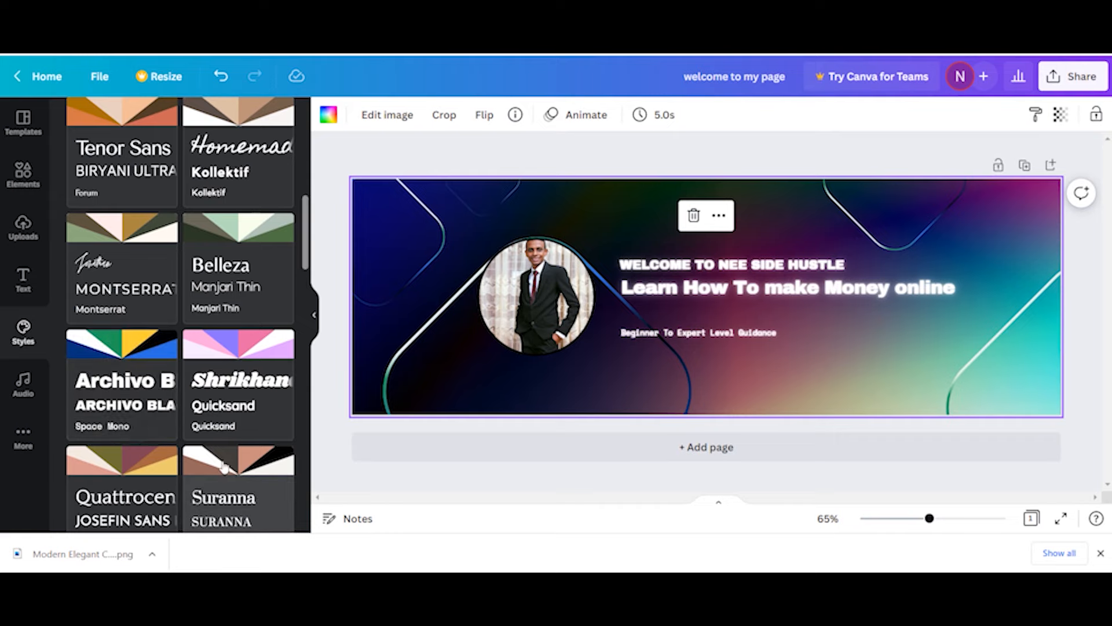
{"action": "left_click", "coordinate": [206, 472]}
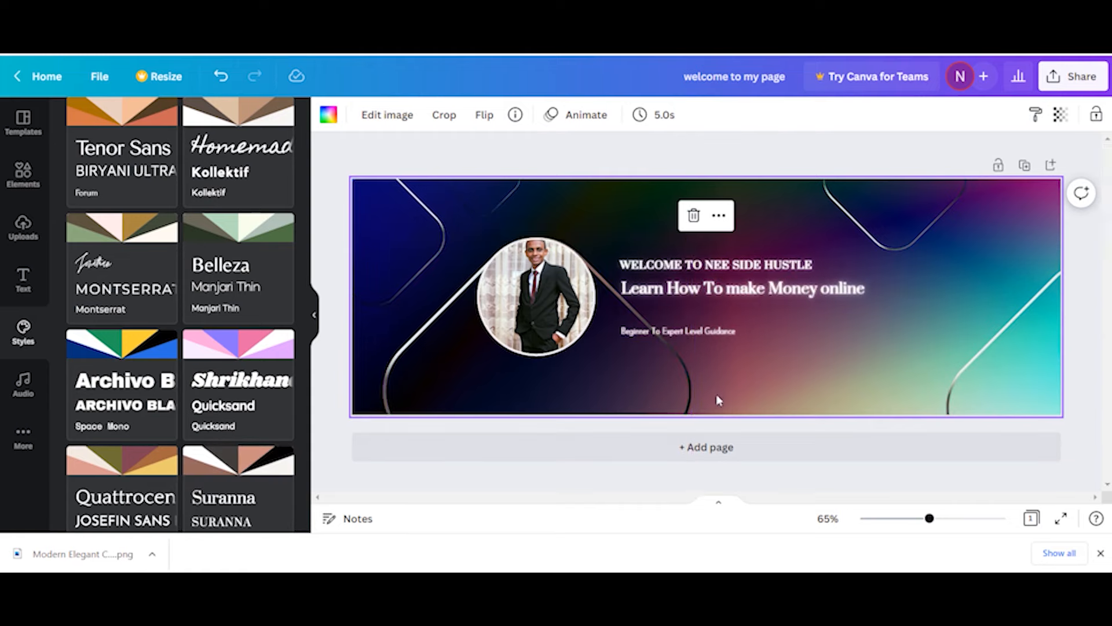
Make the round portrait slightly smaller and move it up beside the welcome text
{"action": "left_click", "coordinate": [533, 282]}
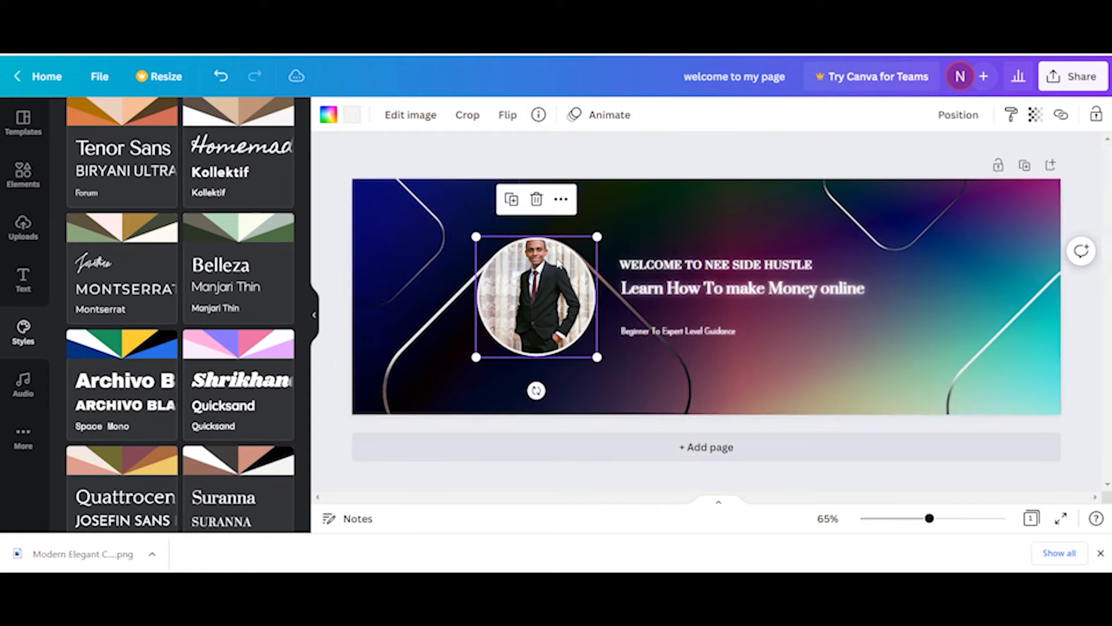
{"action": "left_click_drag", "start_coordinate": [597, 237], "coordinate": [589, 243]}
{"action": "left_click", "coordinate": [693, 209]}
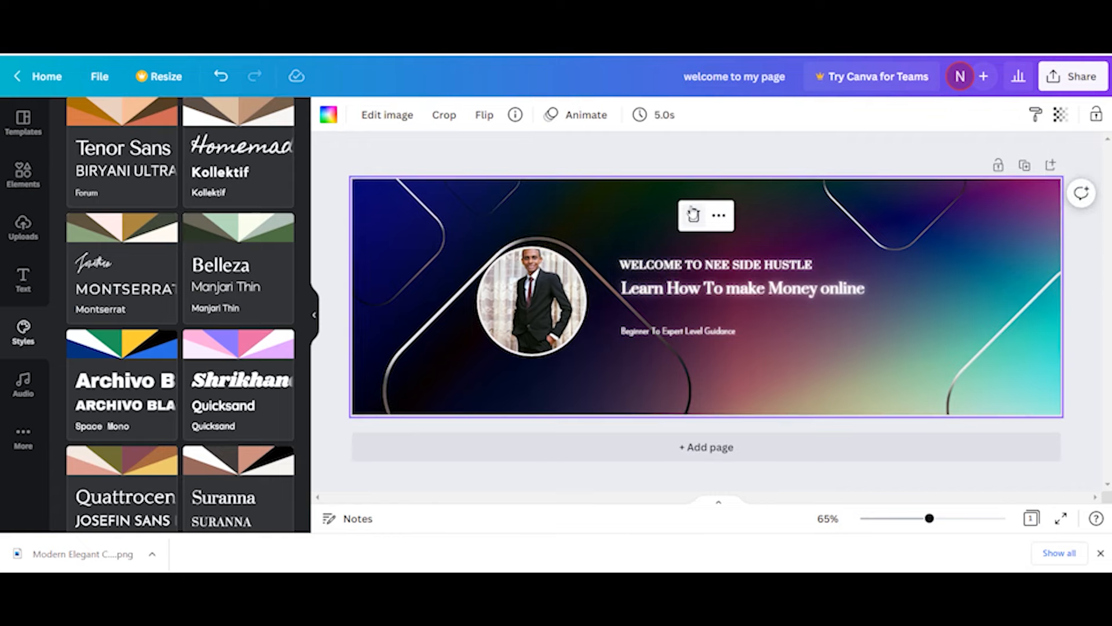
{"action": "left_click_drag", "start_coordinate": [566, 293], "coordinate": [556, 269]}
Move the "Beginner To Expert Level Guidance" tagline up directly beneath the headline and slightly adjust its text box size
{"action": "left_click_drag", "start_coordinate": [667, 336], "coordinate": [676, 313]}
{"action": "left_click_drag", "start_coordinate": [1008, 312], "coordinate": [1011, 313]}
{"action": "mouse_move", "coordinate": [628, 316]}
{"action": "left_mouse_down"}
{"action": "mouse_move", "coordinate": [605, 327]}
{"action": "mouse_move", "coordinate": [624, 321]}
{"action": "left_mouse_up"}
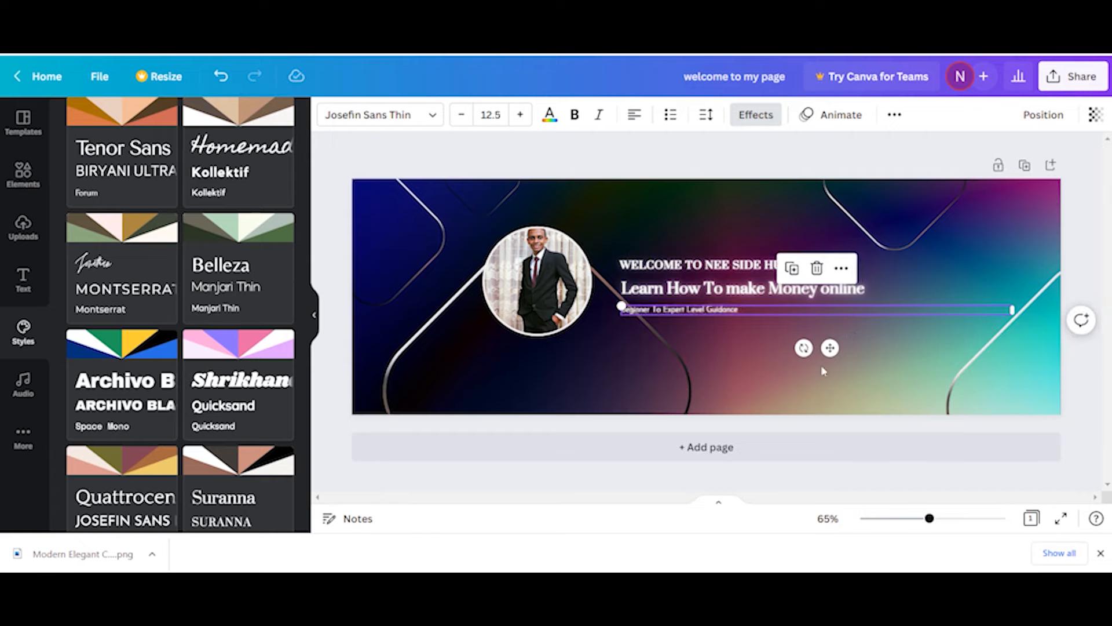
{"action": "left_click", "coordinate": [824, 371]}
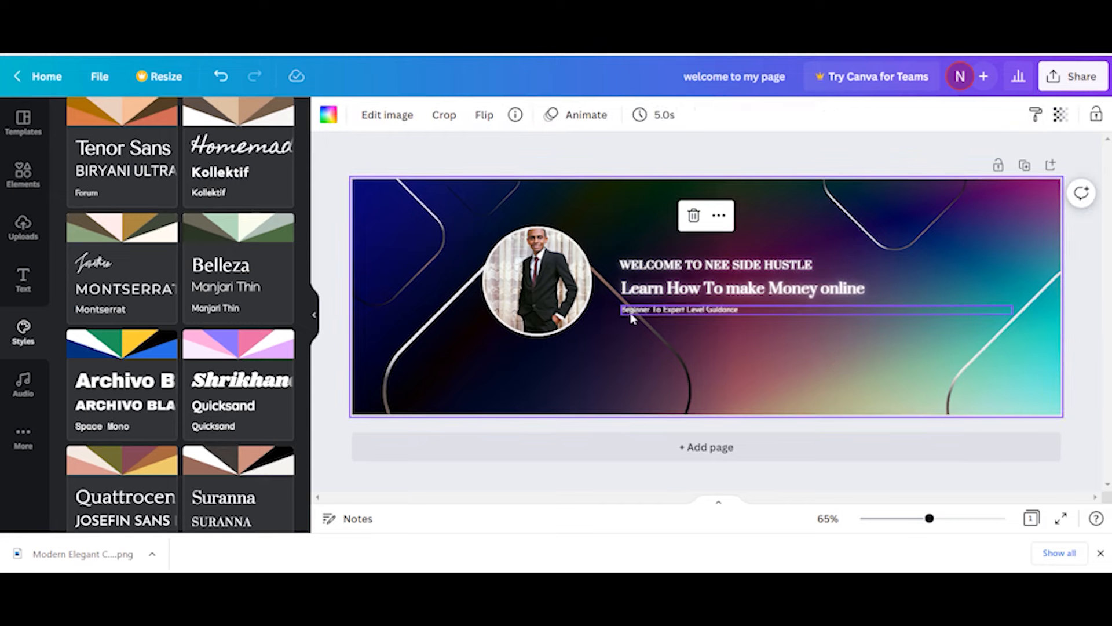
Download the finished 1500 × 500 px header design as a PNG file
{"action": "left_click", "coordinate": [1073, 76]}
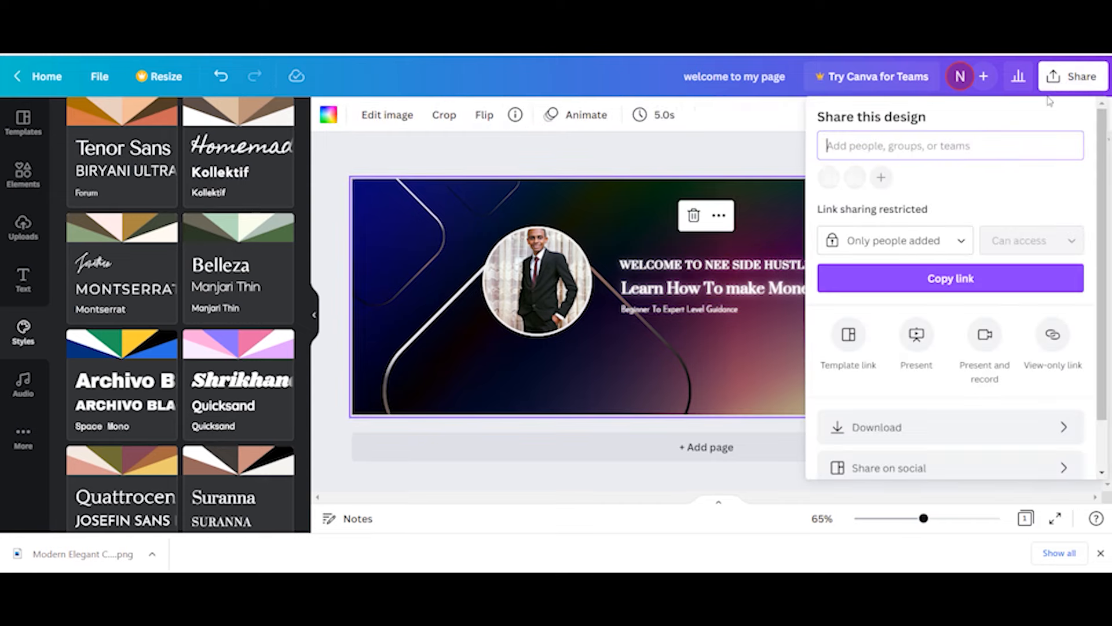
{"action": "left_click", "coordinate": [885, 441]}
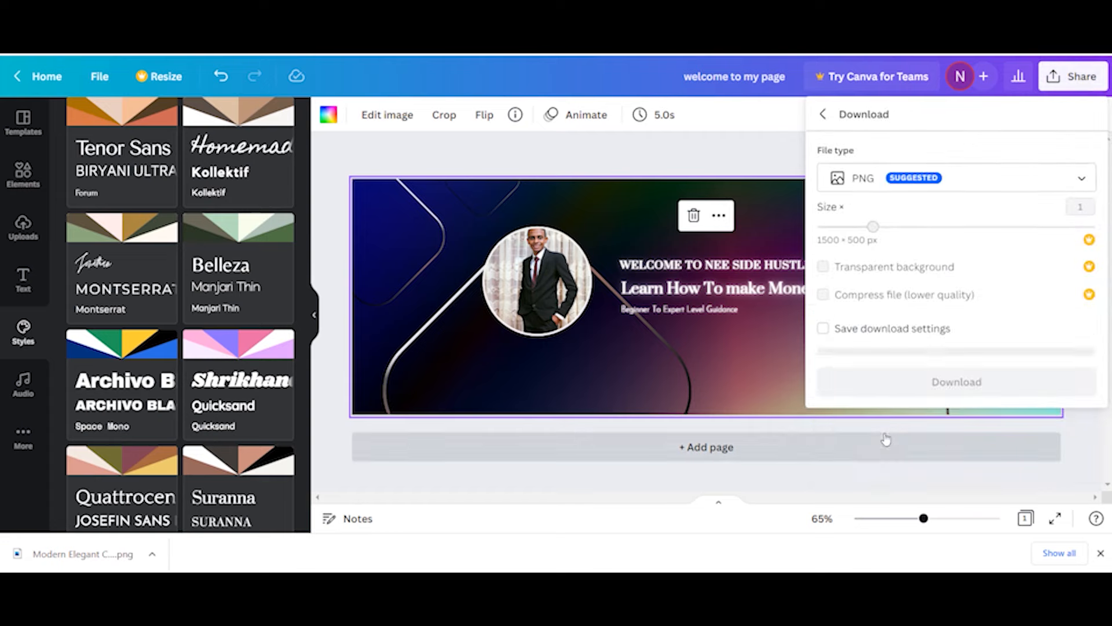
{"action": "left_click", "coordinate": [895, 381]}
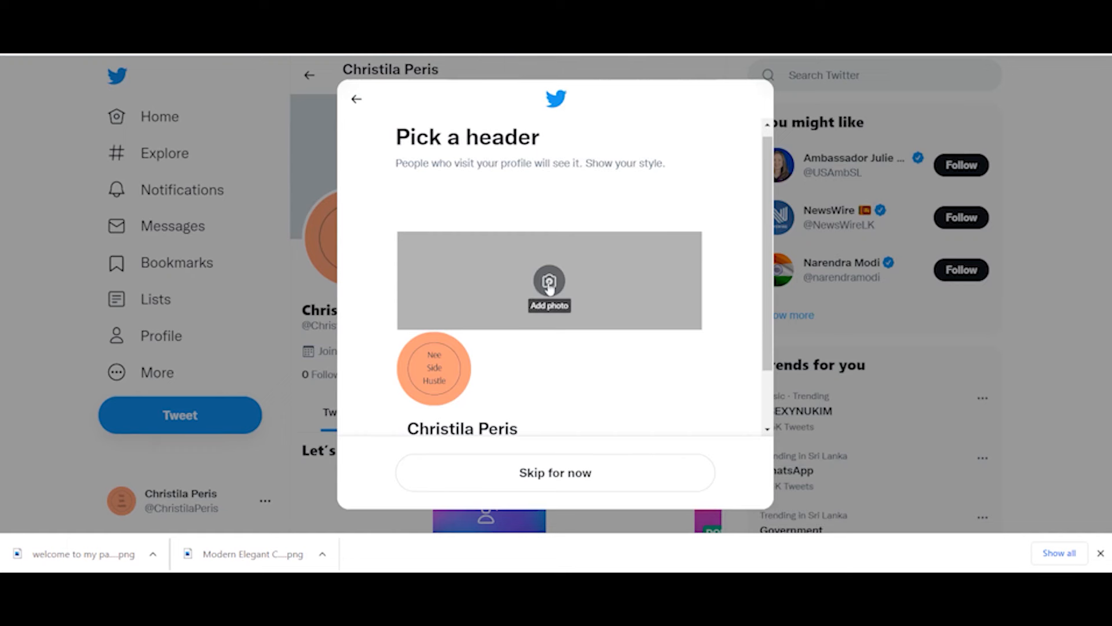
In Twitter, upload the "welcome to my page" PNG as the profile header, apply it uncropped and continue the profile setup
{"action": "left_click", "coordinate": [550, 282]}
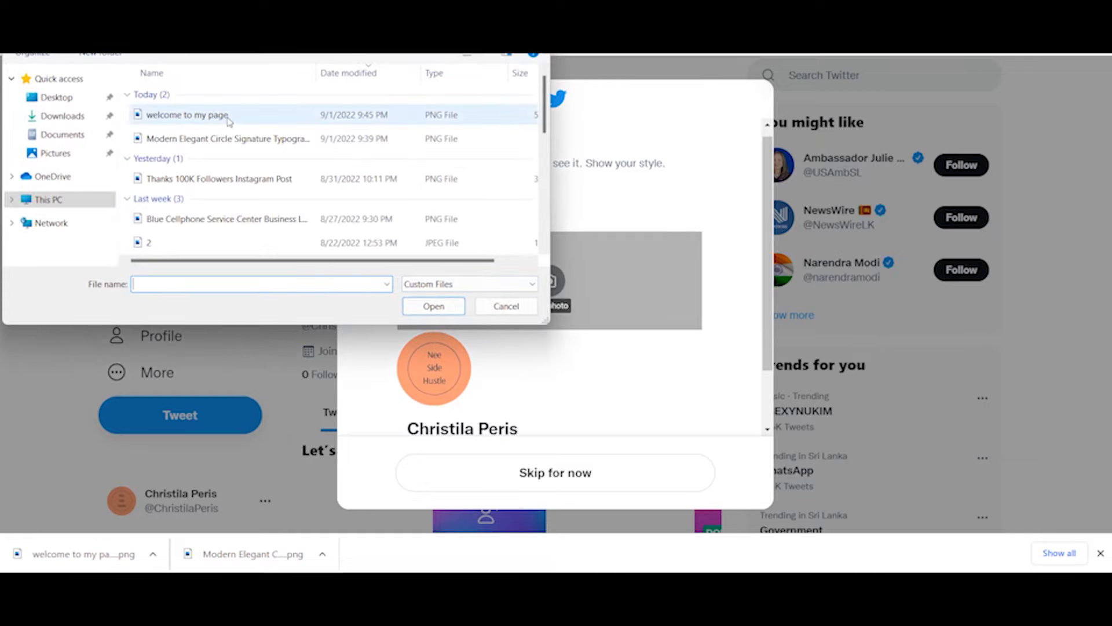
{"action": "double_click", "coordinate": [191, 115]}
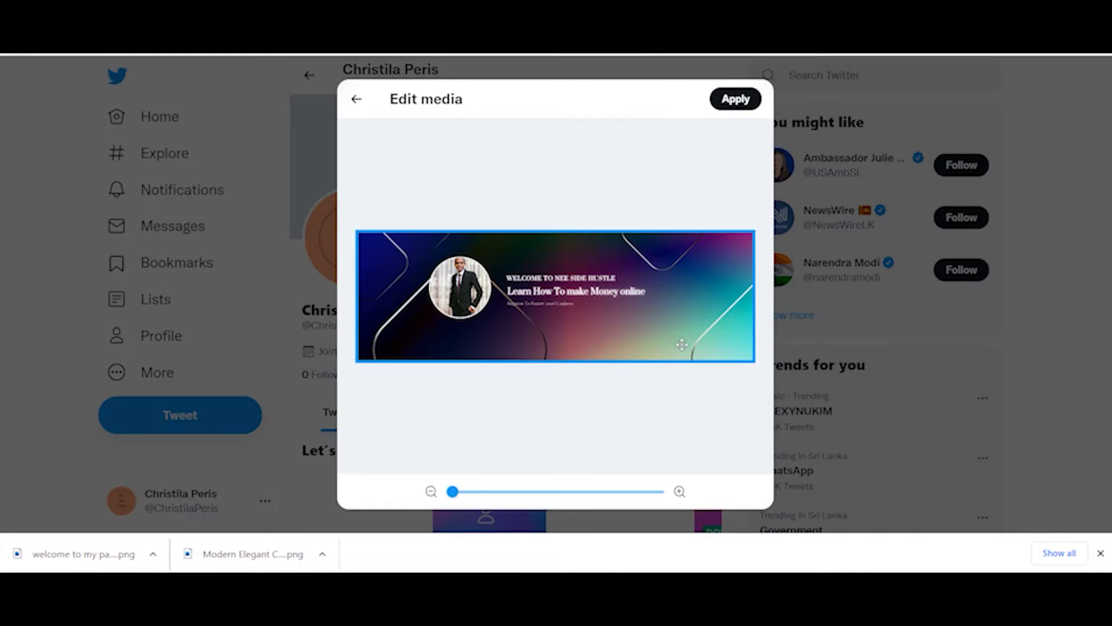
{"action": "left_click", "coordinate": [739, 101]}
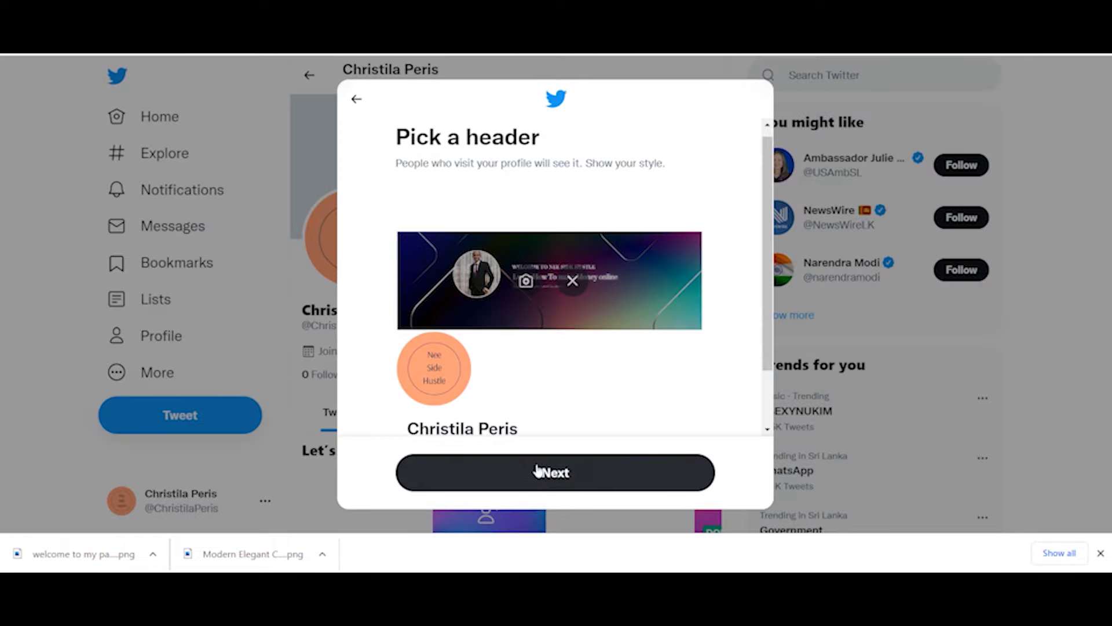
{"action": "left_click", "coordinate": [546, 490]}
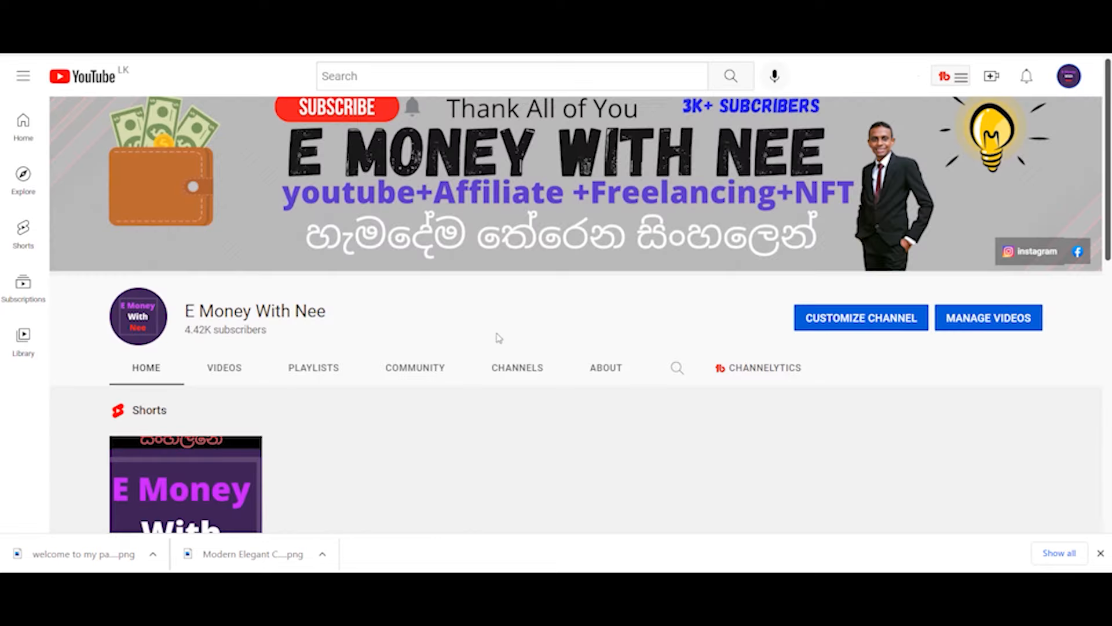
On YouTube, look through the E Money With Nee channel's uploads and popular uploads, and view the Affiliate Marketing Master Course page on Udemy
{"action": "scroll", "coordinate": [498, 337], "scroll_direction": "down", "scroll_amount": 5}
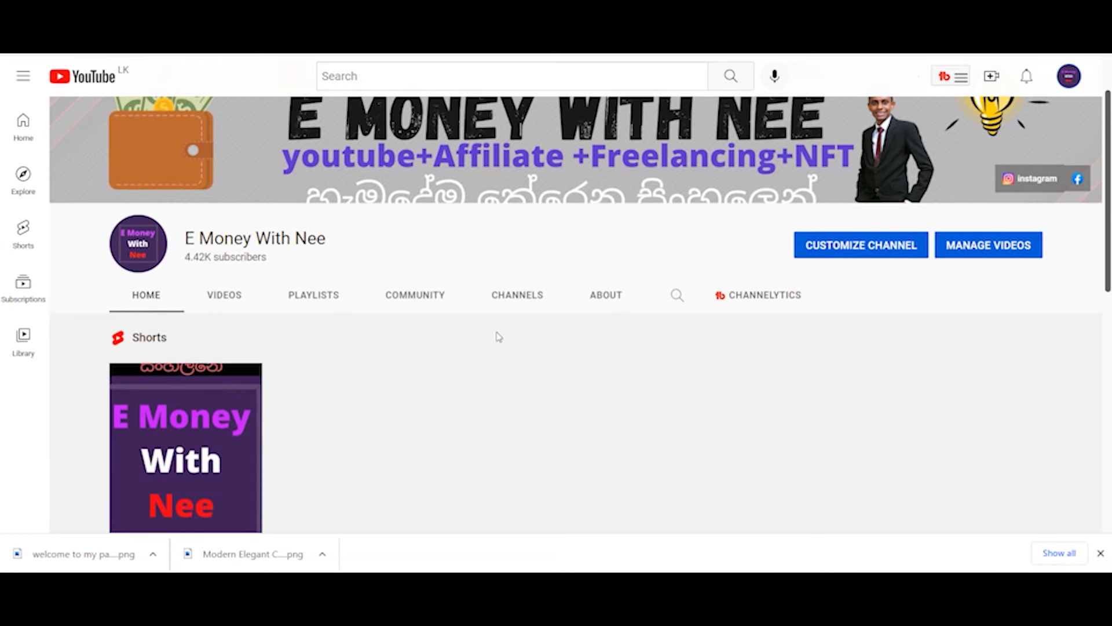
{"action": "scroll", "coordinate": [499, 336], "scroll_direction": "down", "scroll_amount": 2}
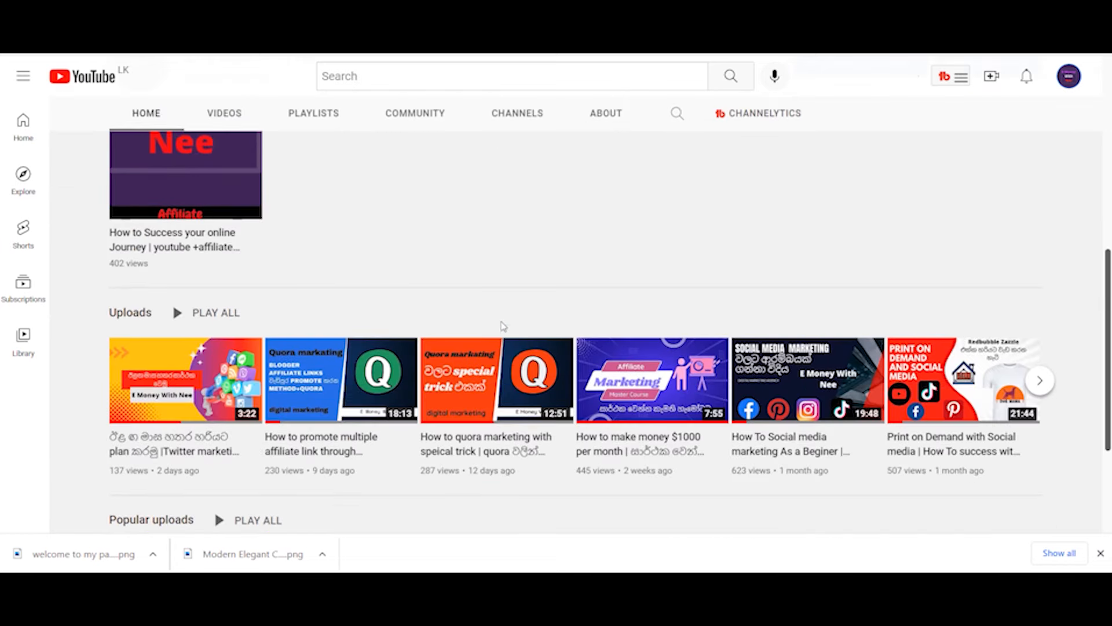
{"action": "scroll", "coordinate": [557, 289], "scroll_direction": "down", "scroll_amount": 3}
{"action": "scroll", "coordinate": [557, 291], "scroll_direction": "down", "scroll_amount": 1}
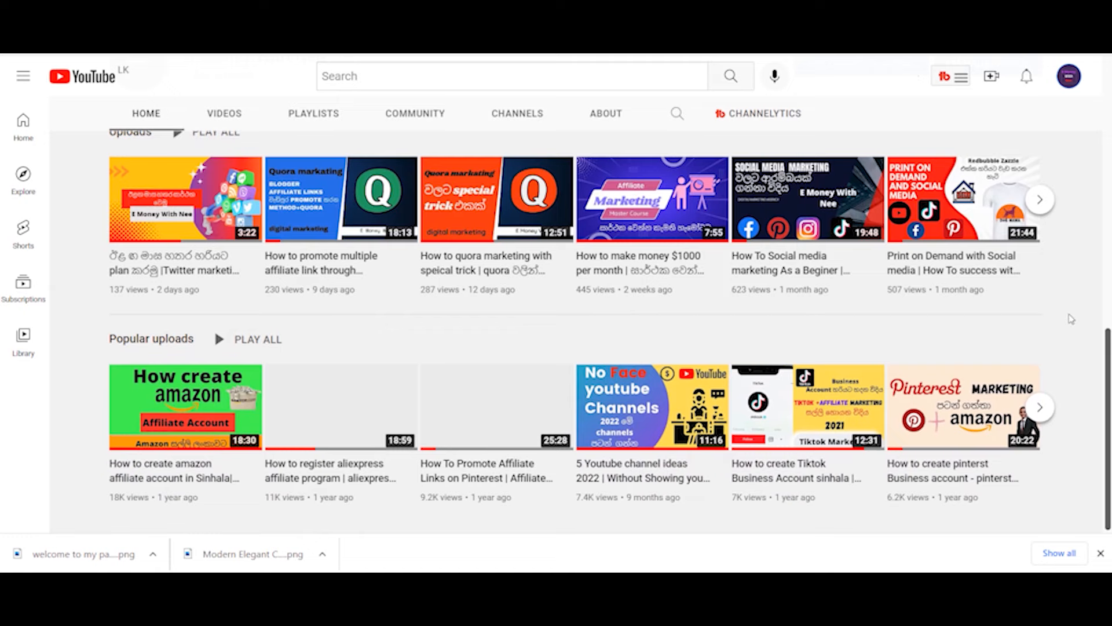
{"action": "scroll", "coordinate": [1064, 318], "scroll_direction": "up", "scroll_amount": 3}
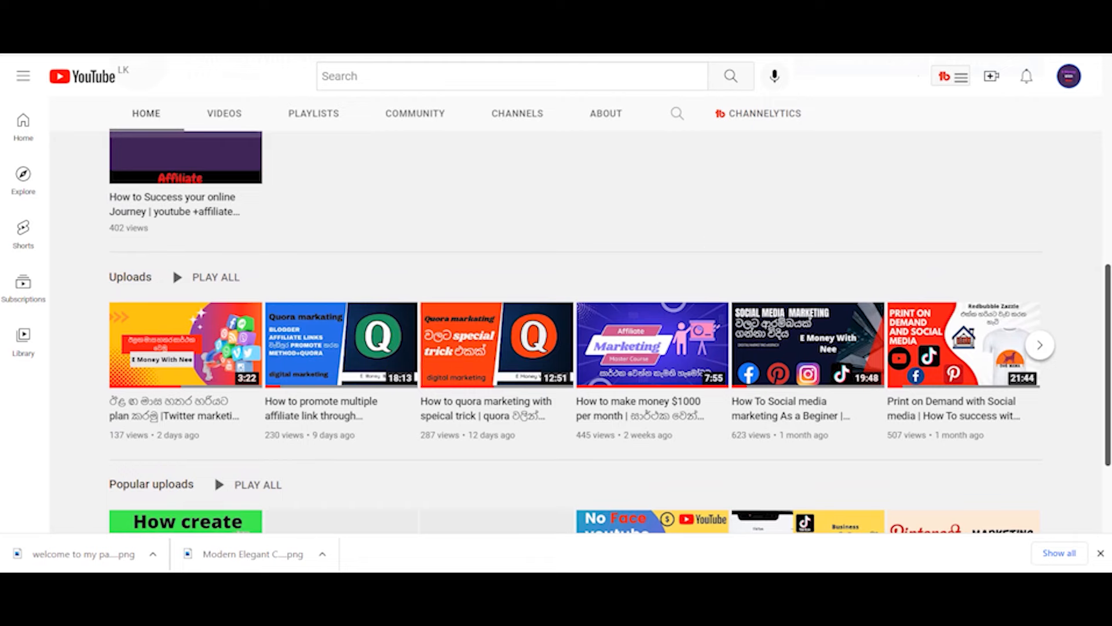
{"action": "key", "text": "ctrl+Tab"}
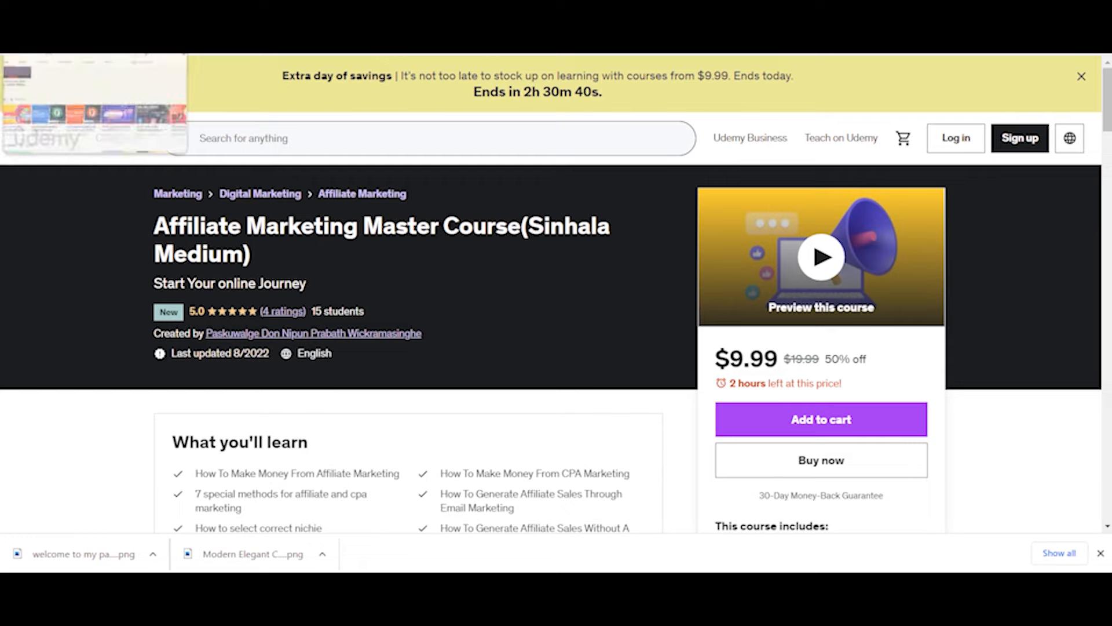
{"action": "left_click", "coordinate": [69, 53]}
{"action": "scroll", "coordinate": [530, 271], "scroll_direction": "up", "scroll_amount": 3}
{"action": "scroll", "coordinate": [533, 275], "scroll_direction": "down", "scroll_amount": 4}
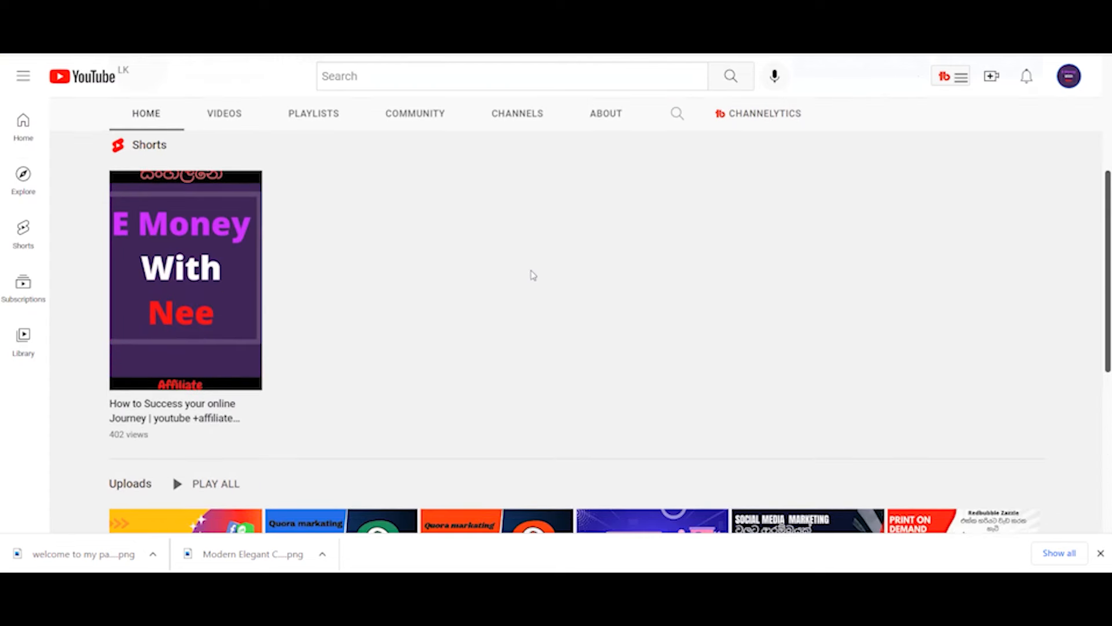
{"action": "scroll", "coordinate": [635, 254], "scroll_direction": "up", "scroll_amount": 8}
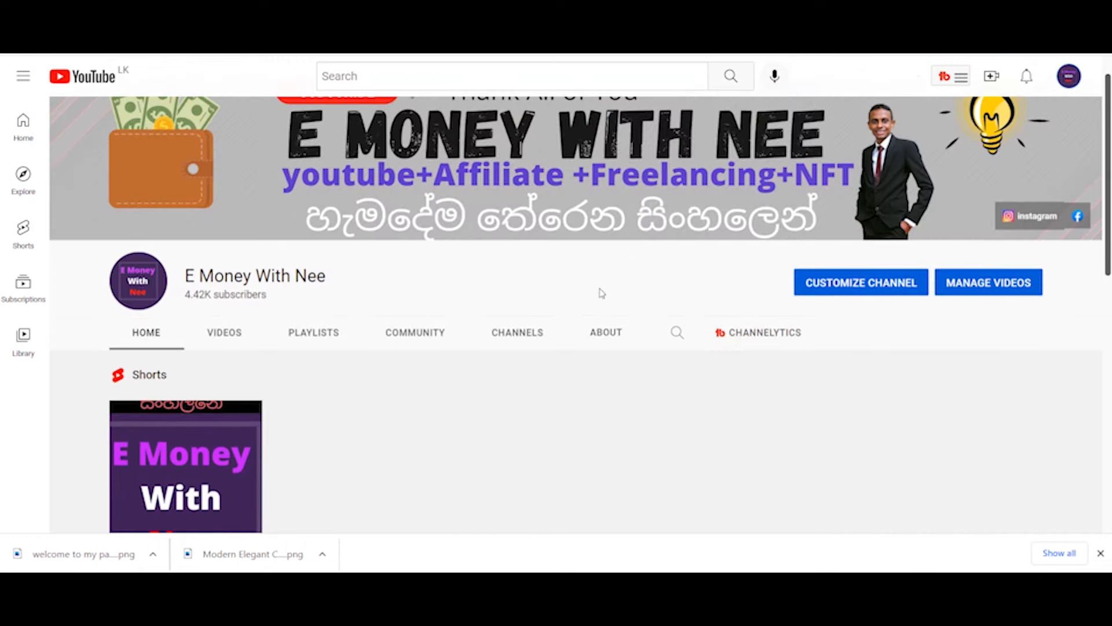
{"action": "scroll", "coordinate": [595, 308], "scroll_direction": "up", "scroll_amount": 1}
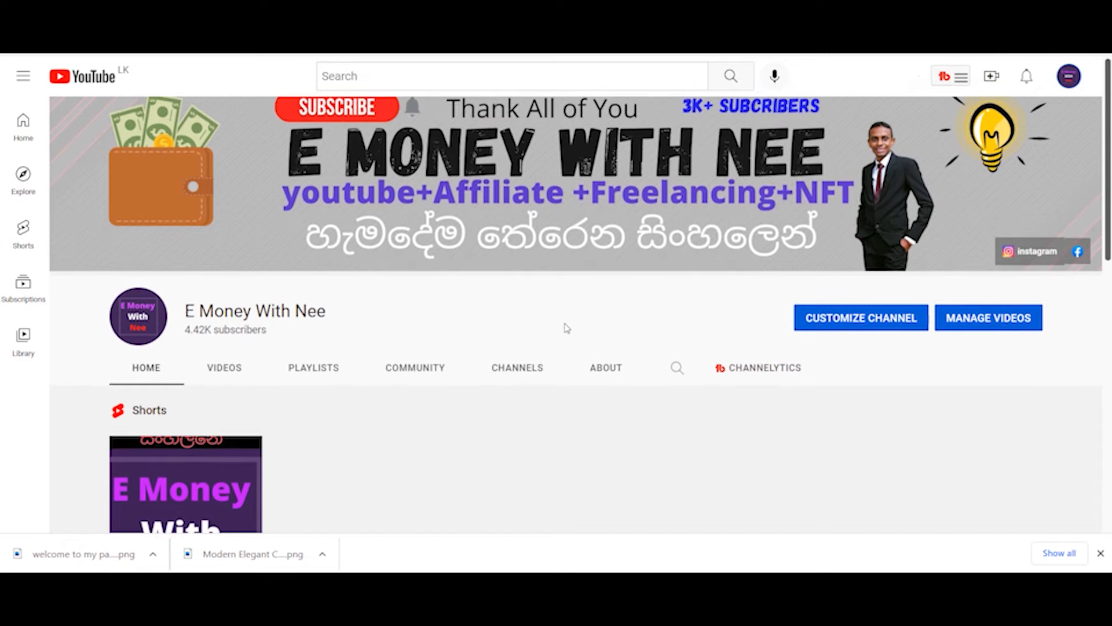